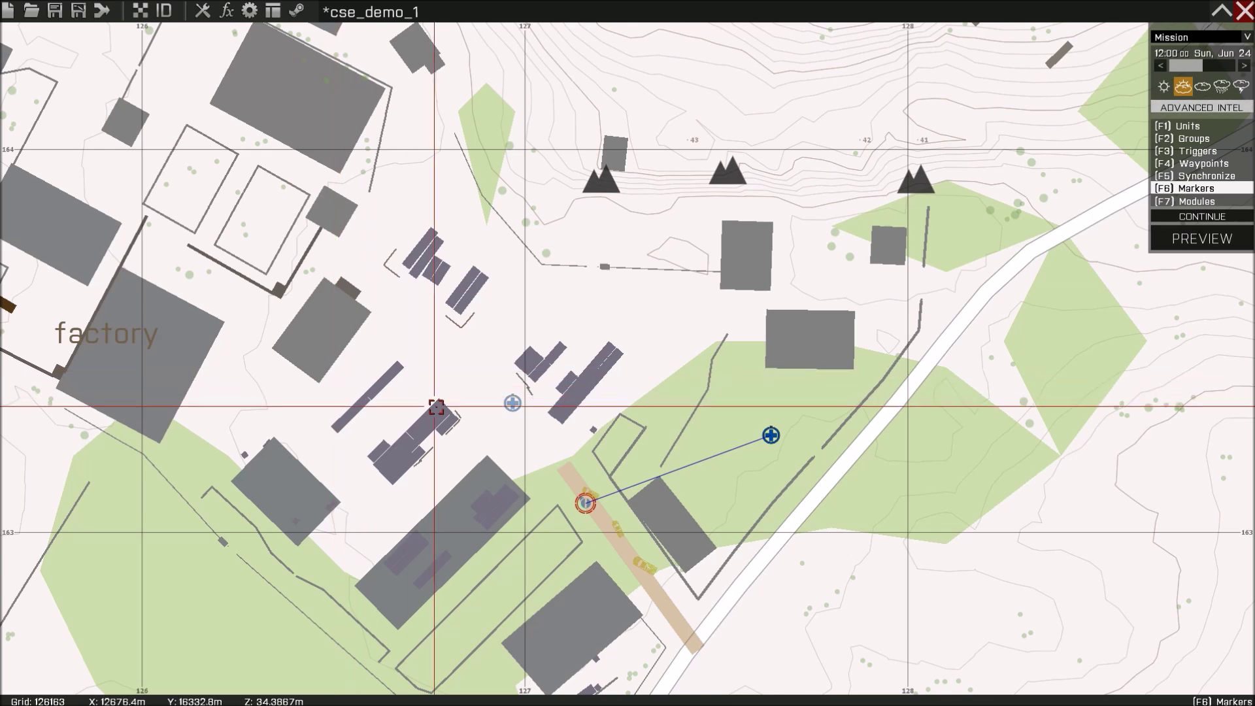
Step: Pan the map to the Combat Medical System module and open its settings
right_click_drag(495, 439, 664, 305)
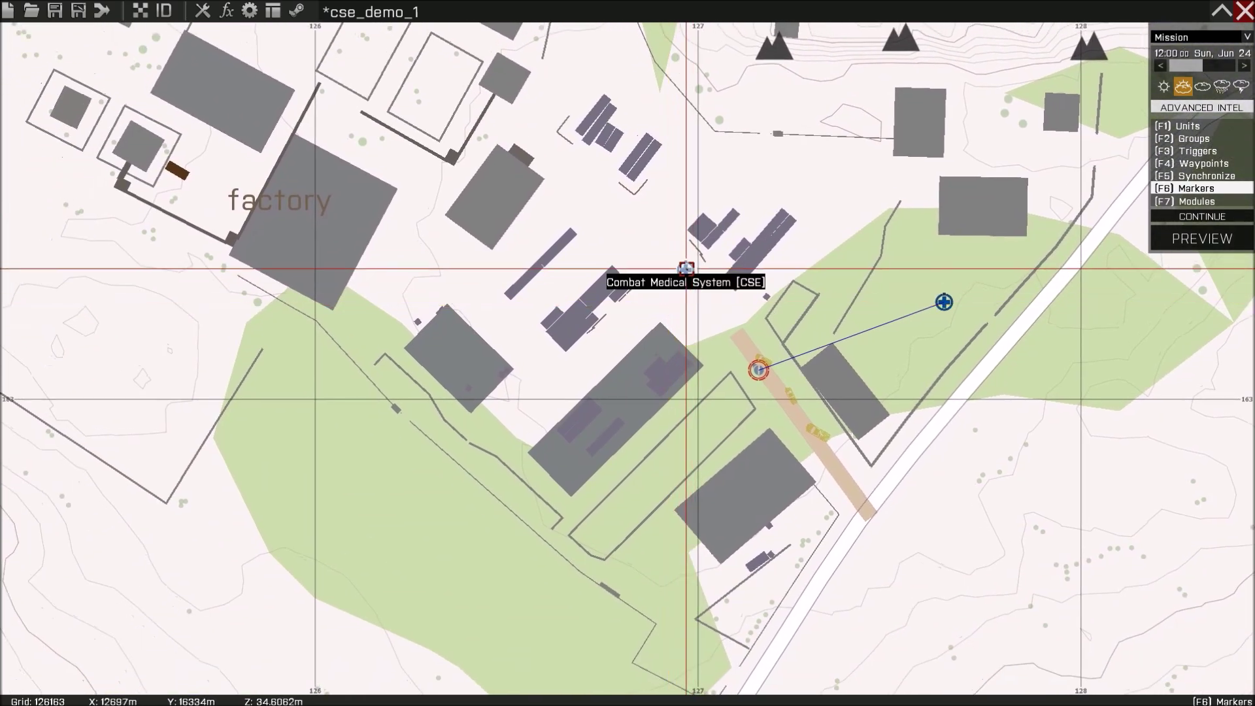
double_click(692, 262)
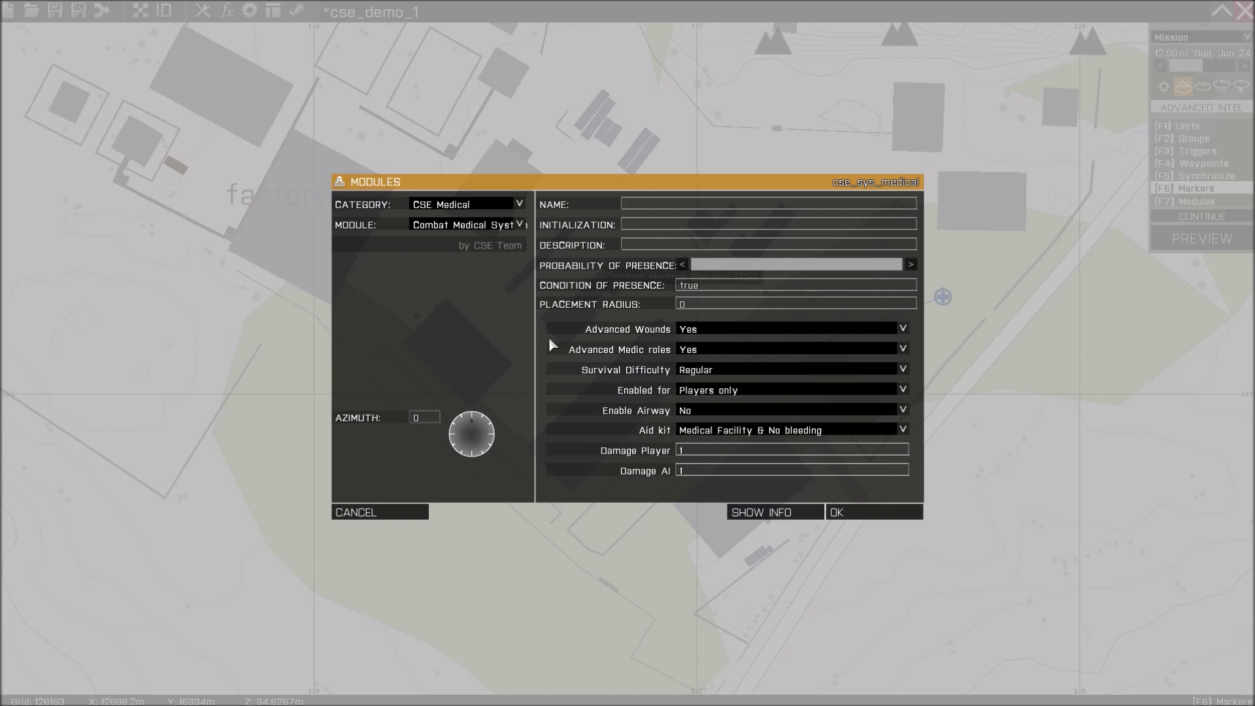
Step: Read the tooltips for the Combat Medical System module's options
mouse_move(555, 333)
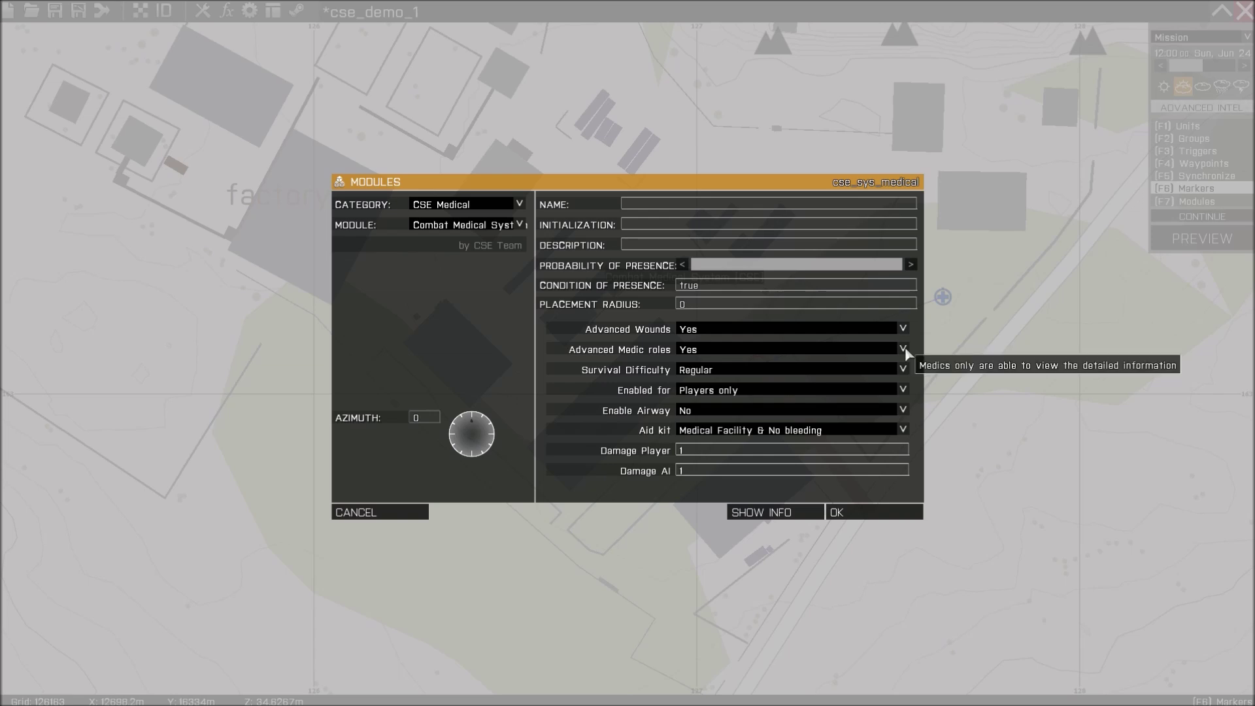
left_click(903, 369)
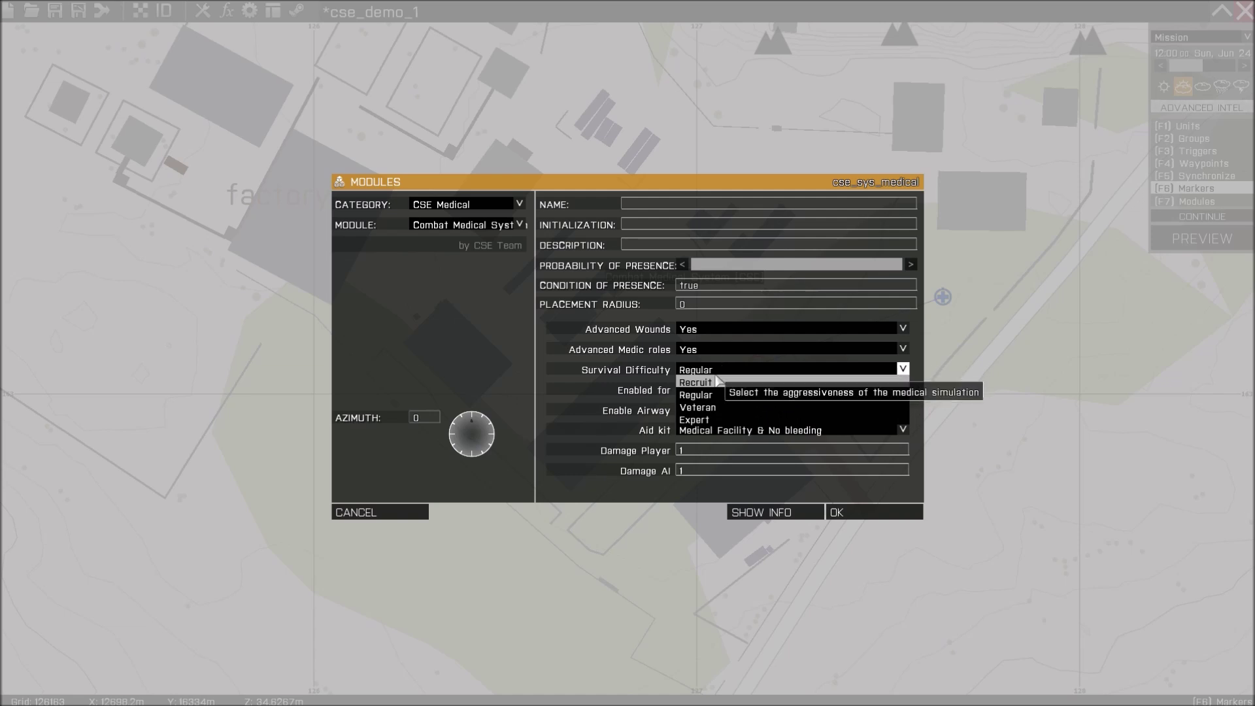
left_click(709, 398)
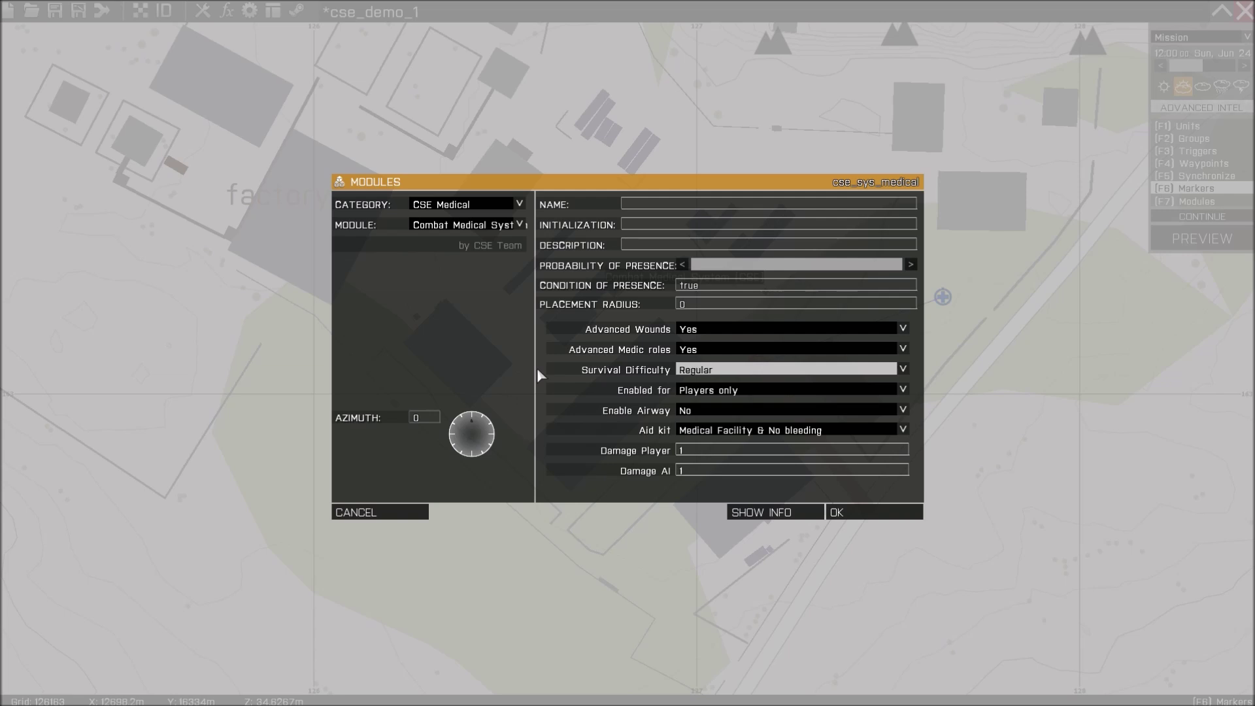
left_click(795, 392)
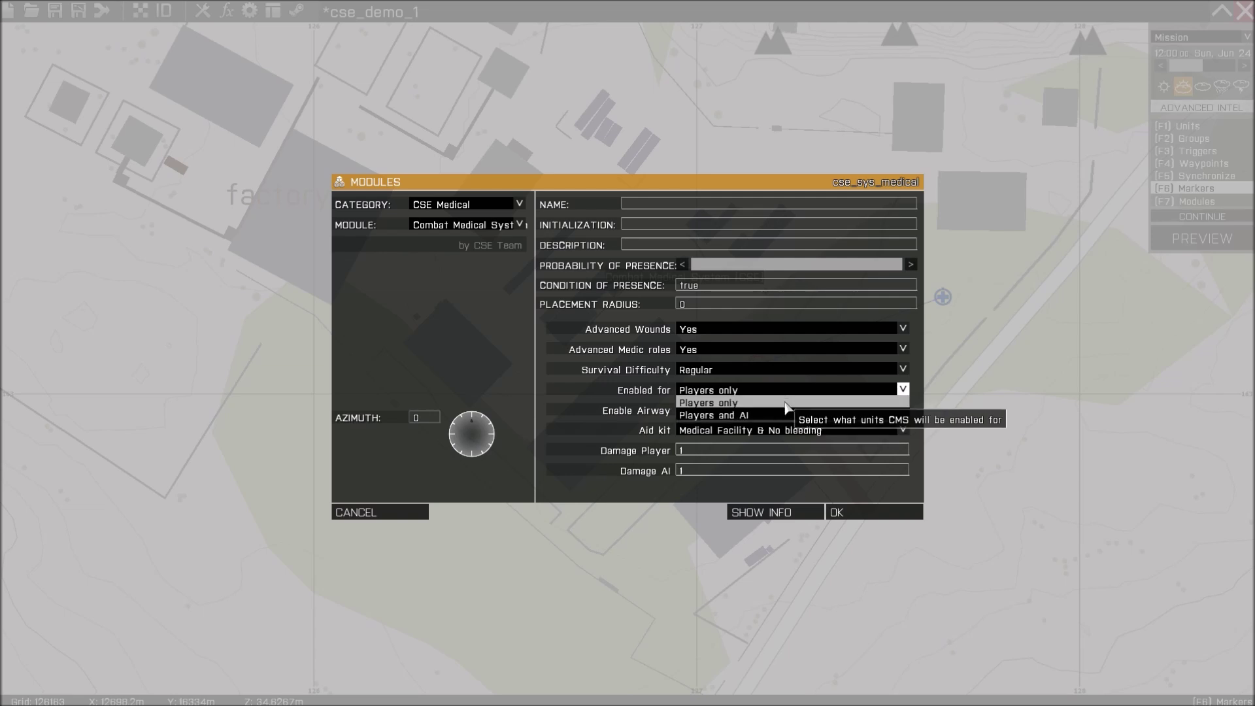
left_click(787, 402)
left_click(778, 390)
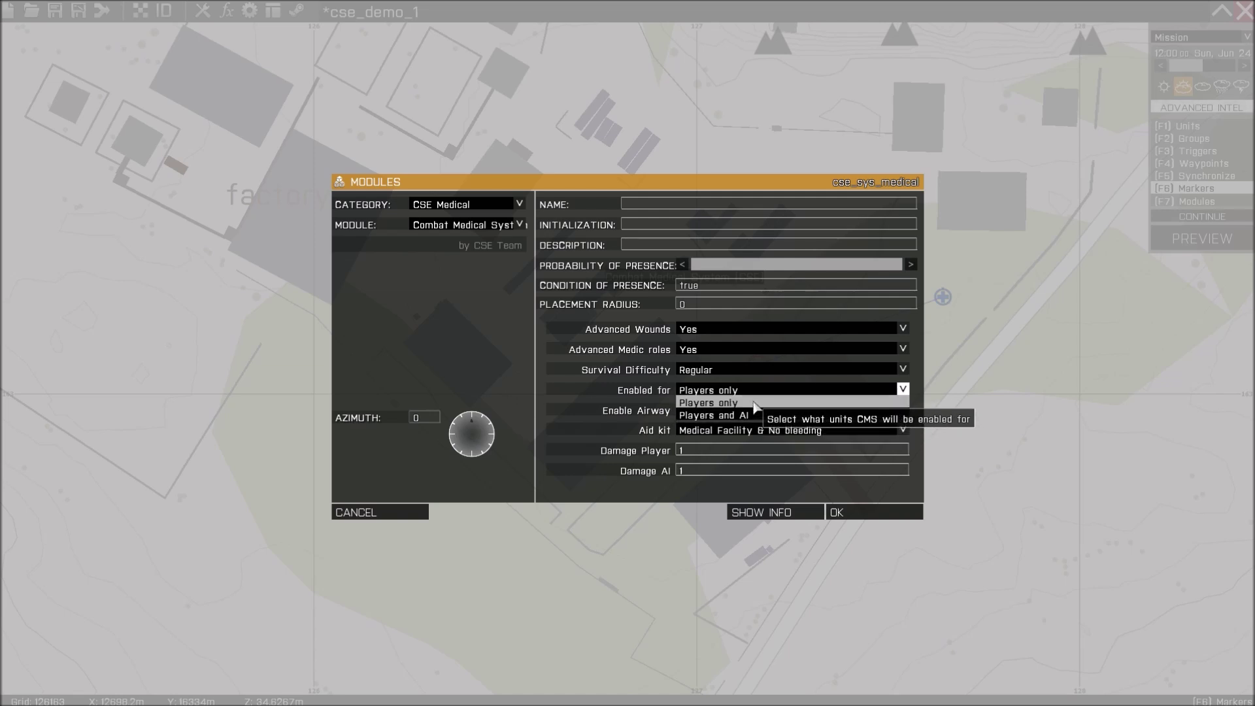
left_click(745, 403)
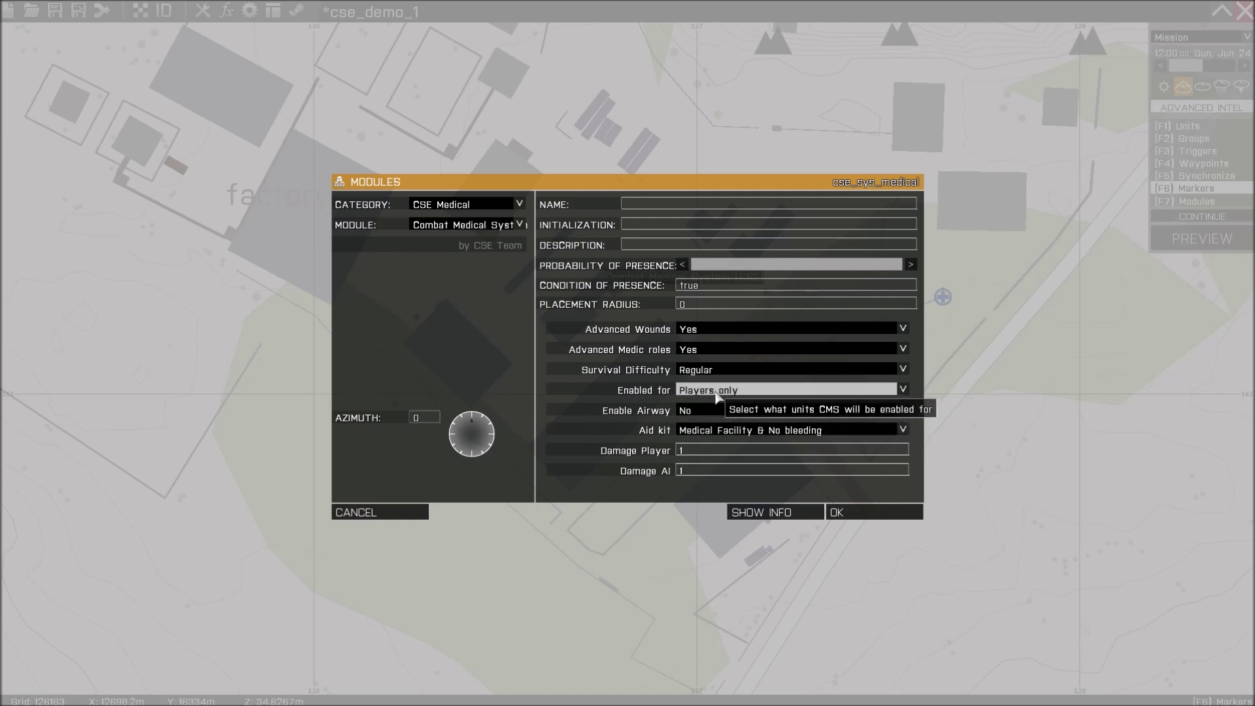
left_click(722, 390)
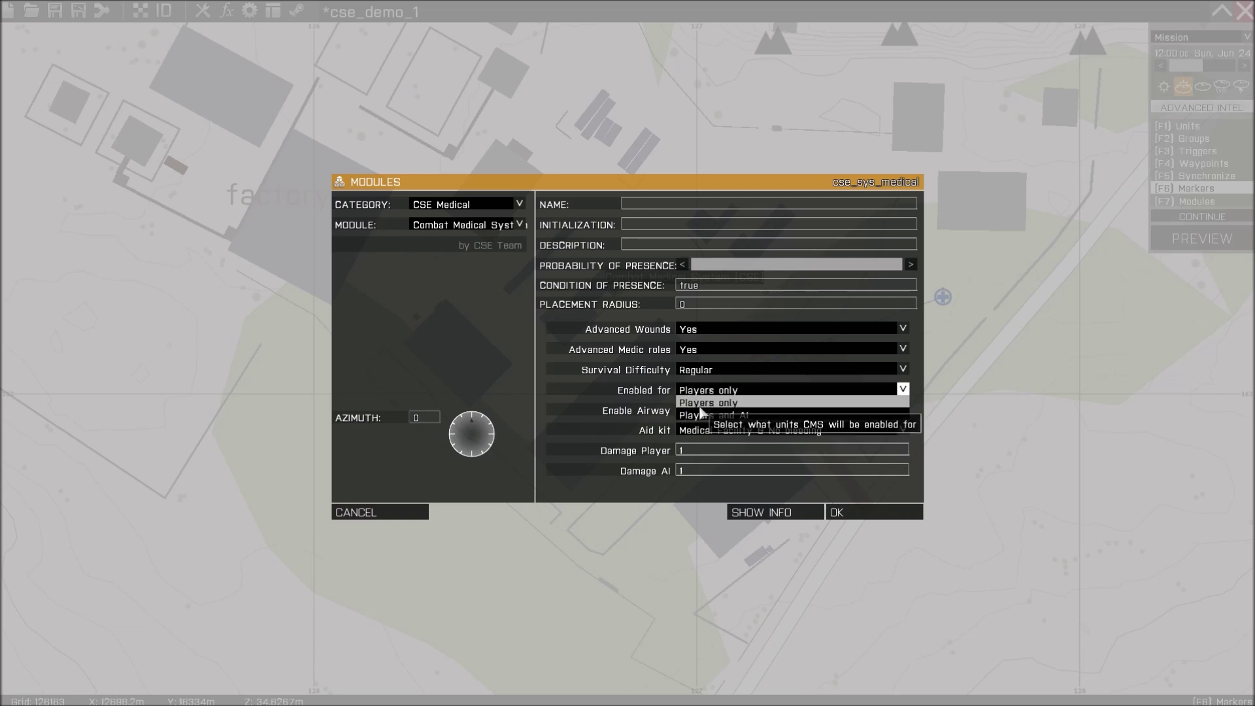
left_click(745, 403)
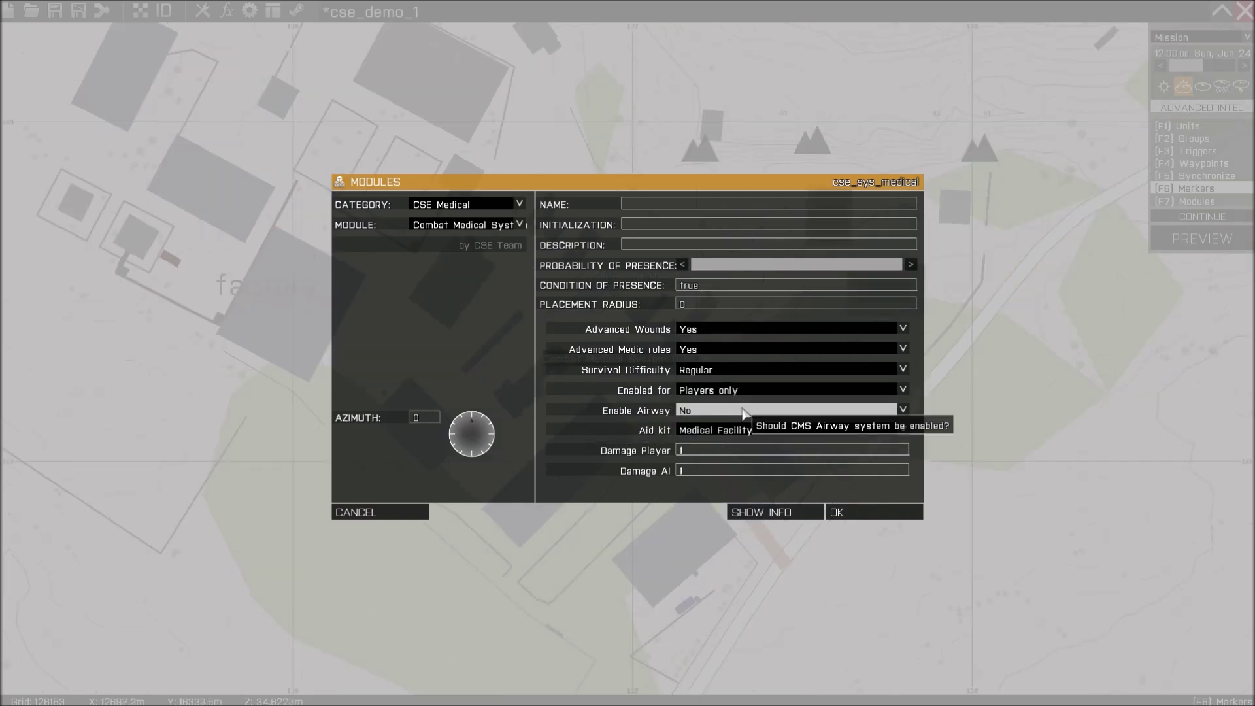
left_click(902, 410)
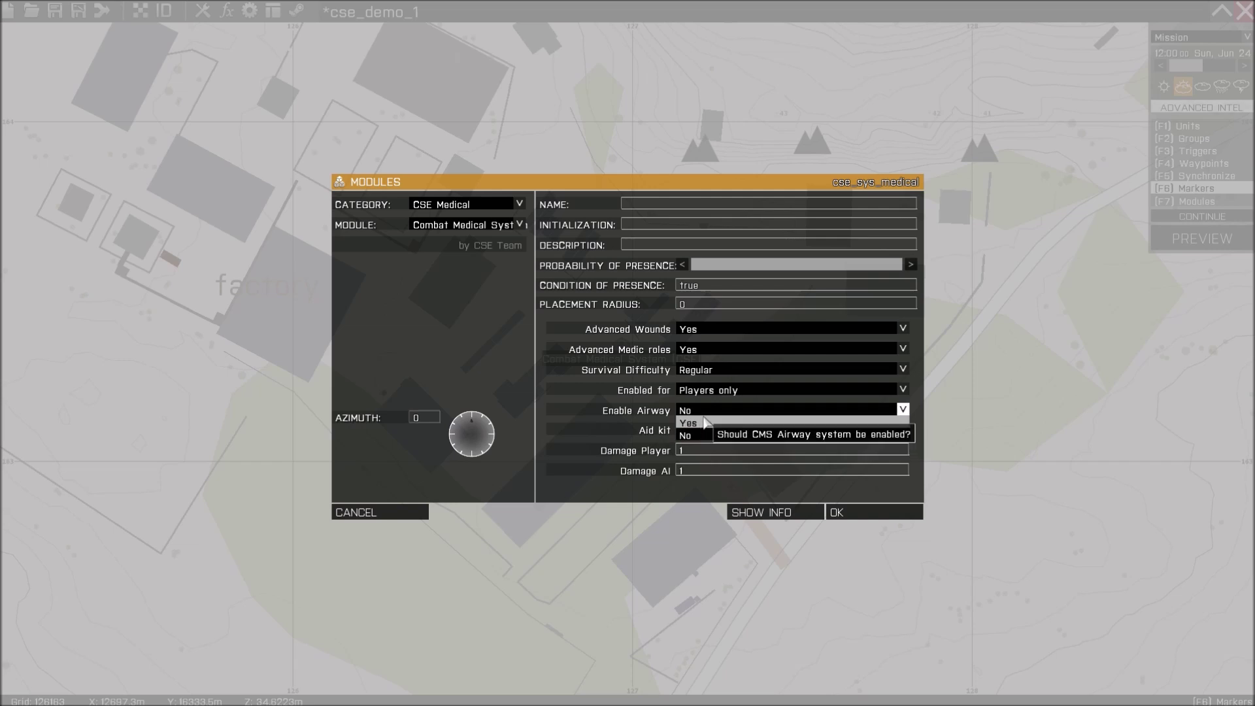
left_click(939, 426)
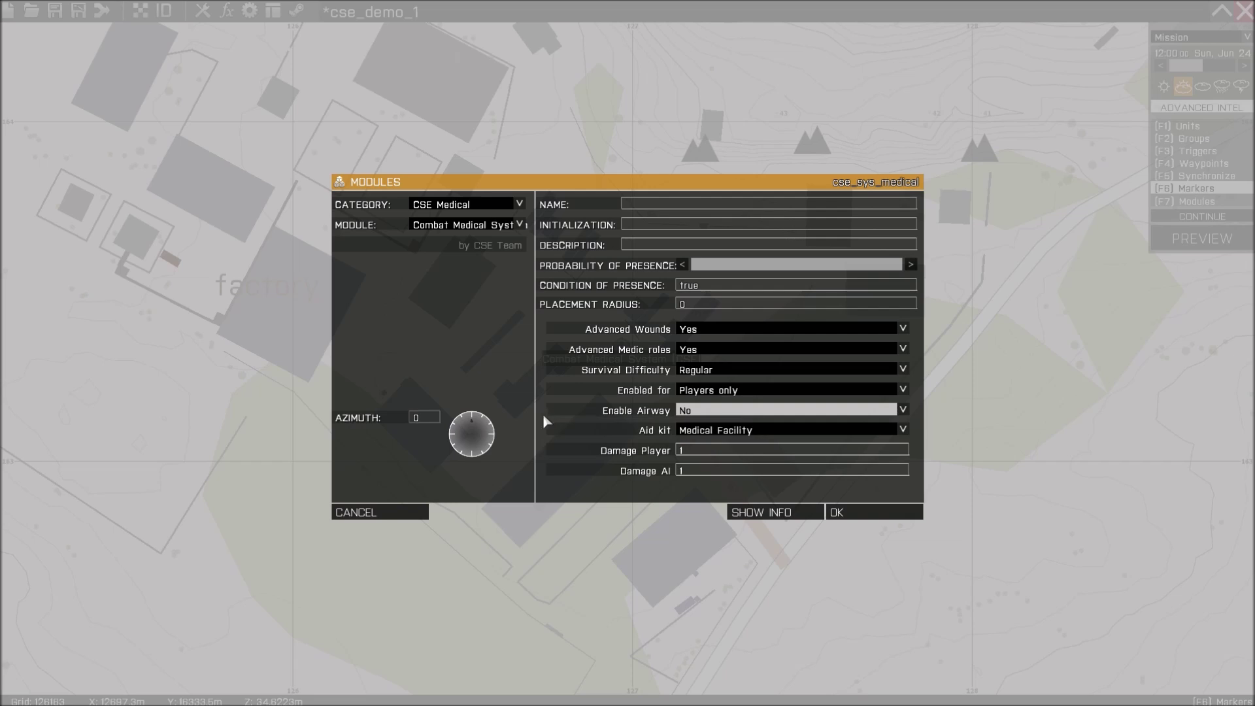
left_click(900, 411)
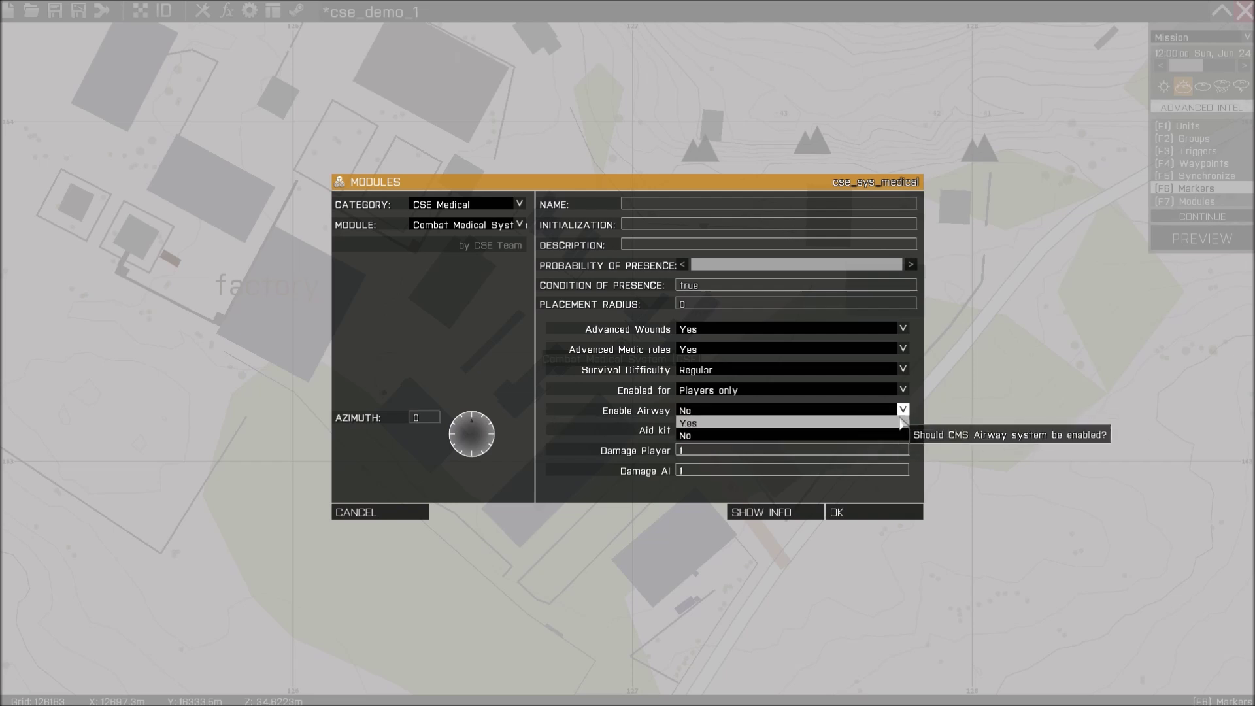
left_click(903, 408)
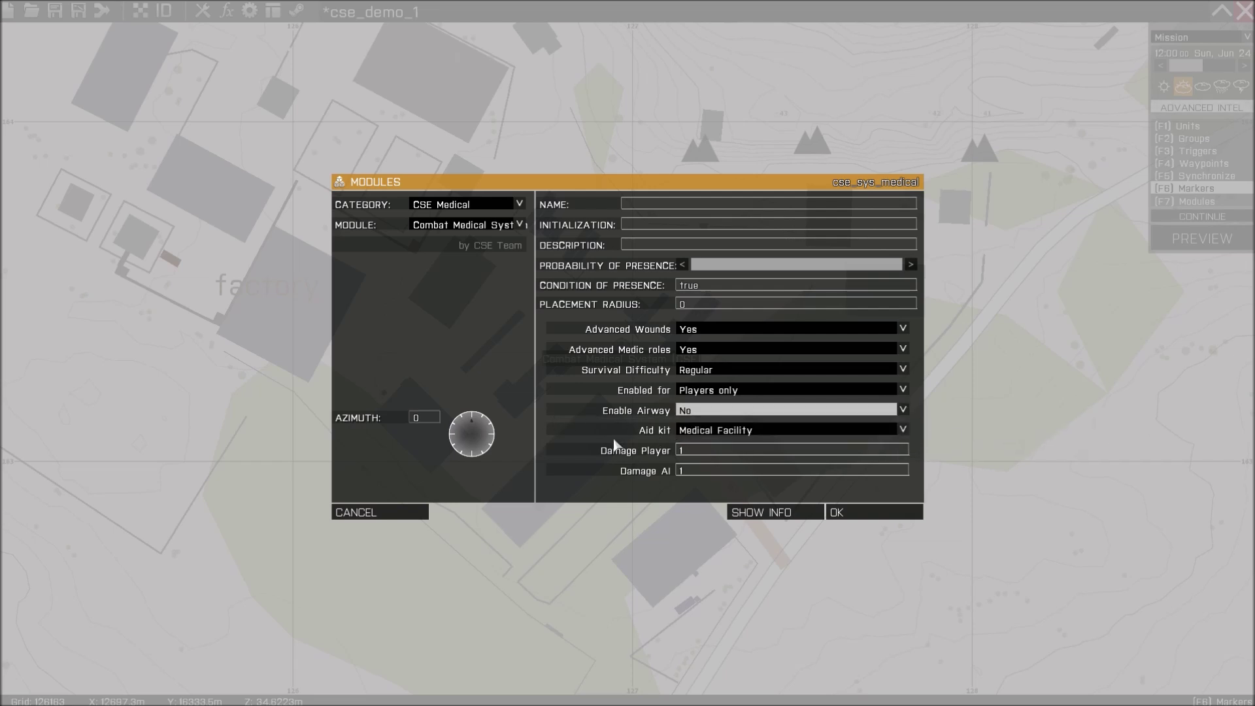
Step: Set Aid kit usage to Medical Facility & No bleeding in the medical module
left_click(735, 432)
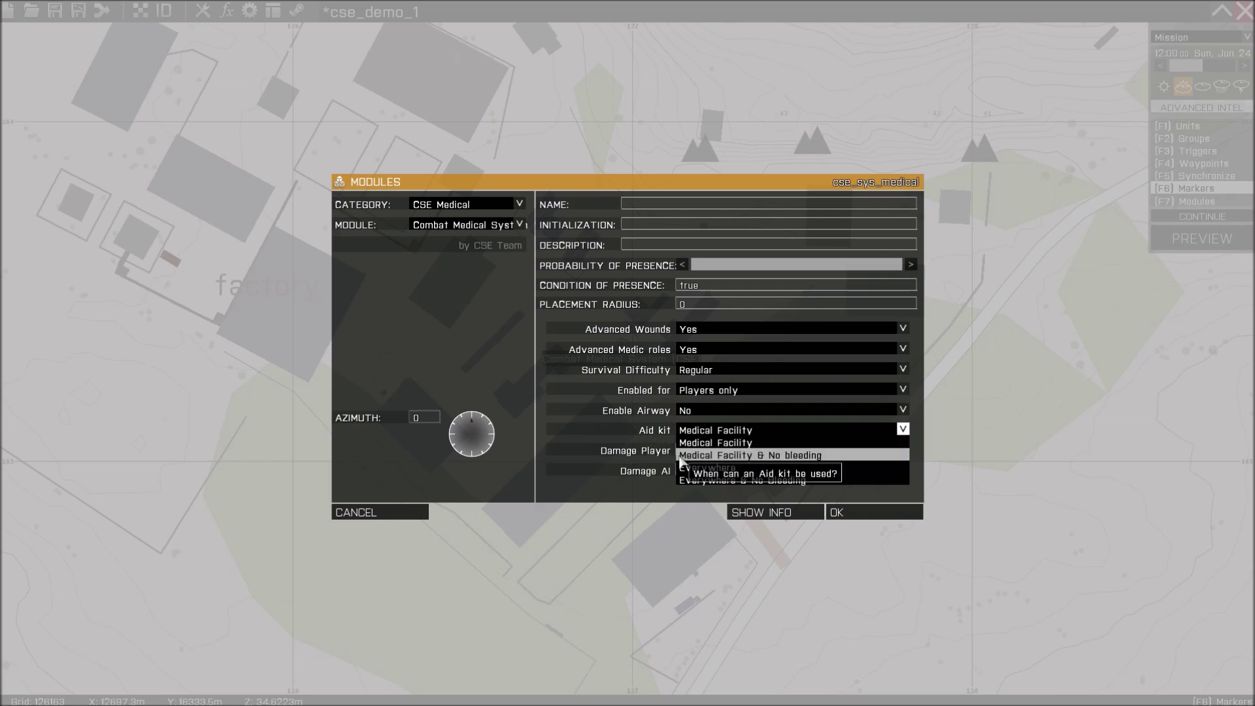
left_click(858, 456)
left_click(870, 430)
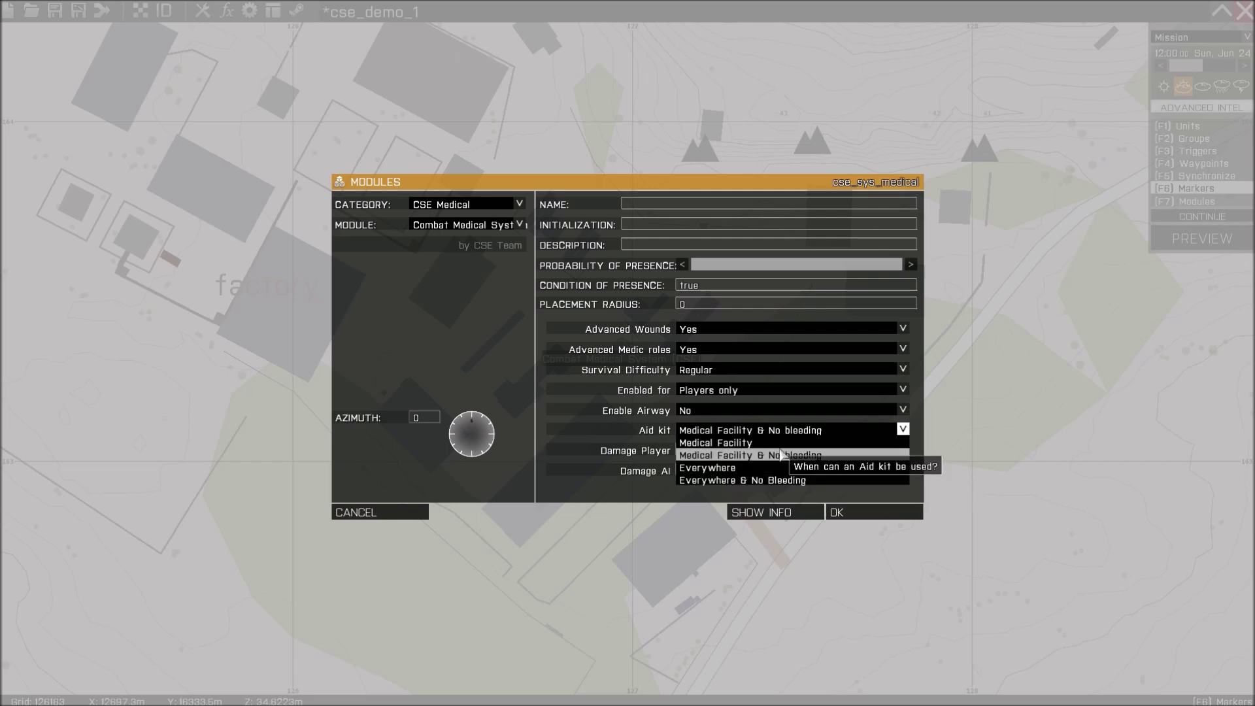
left_click(751, 455)
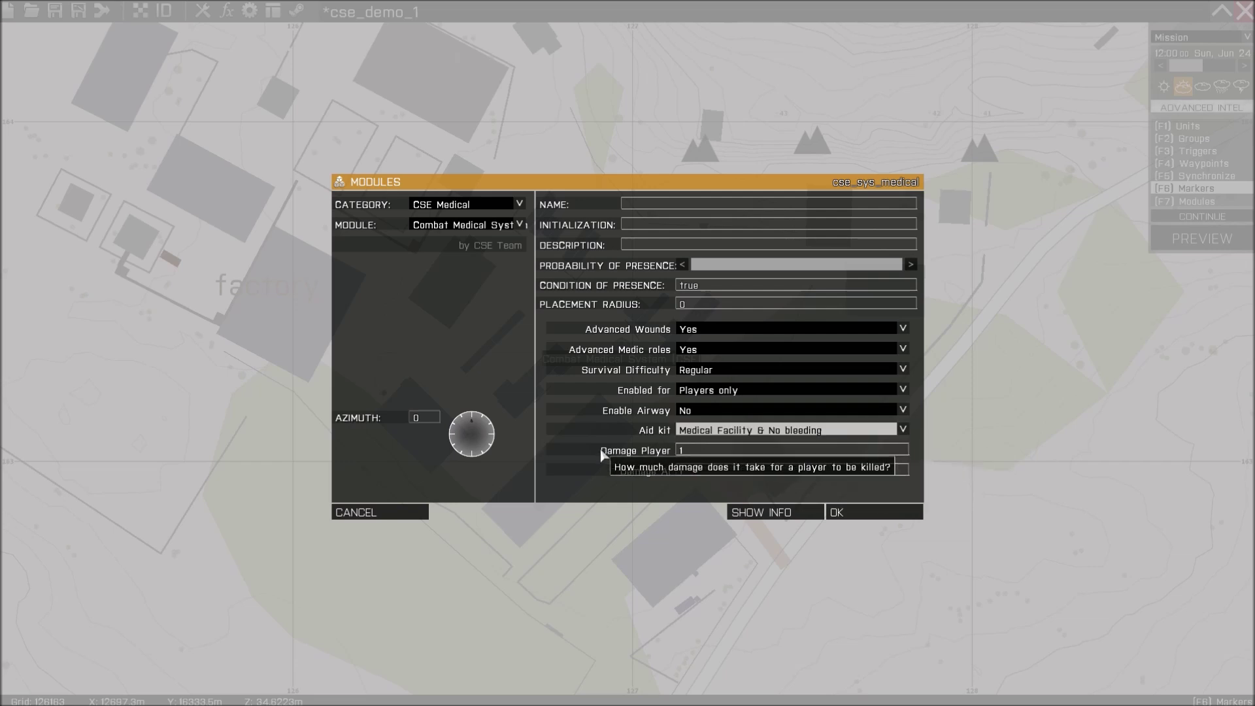
left_click(725, 452)
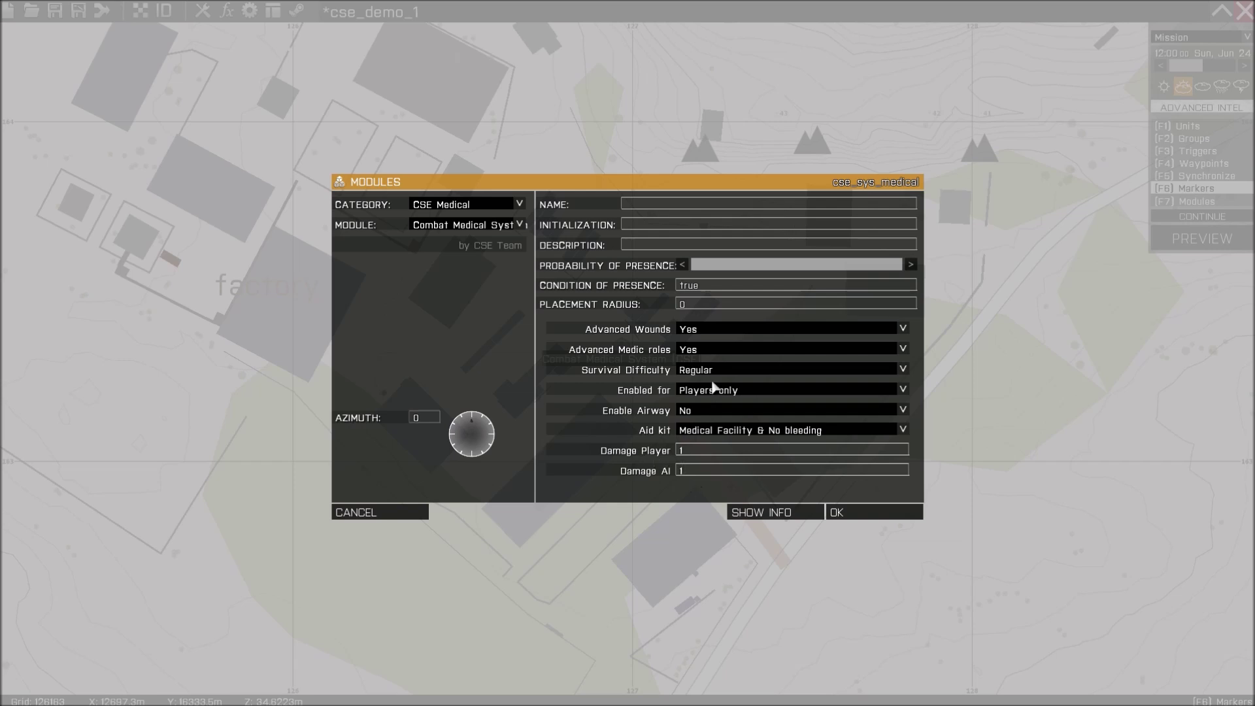
Step: Keep the medical system enabled for players only and leave Damage AI at 1
left_click(743, 390)
left_click(722, 403)
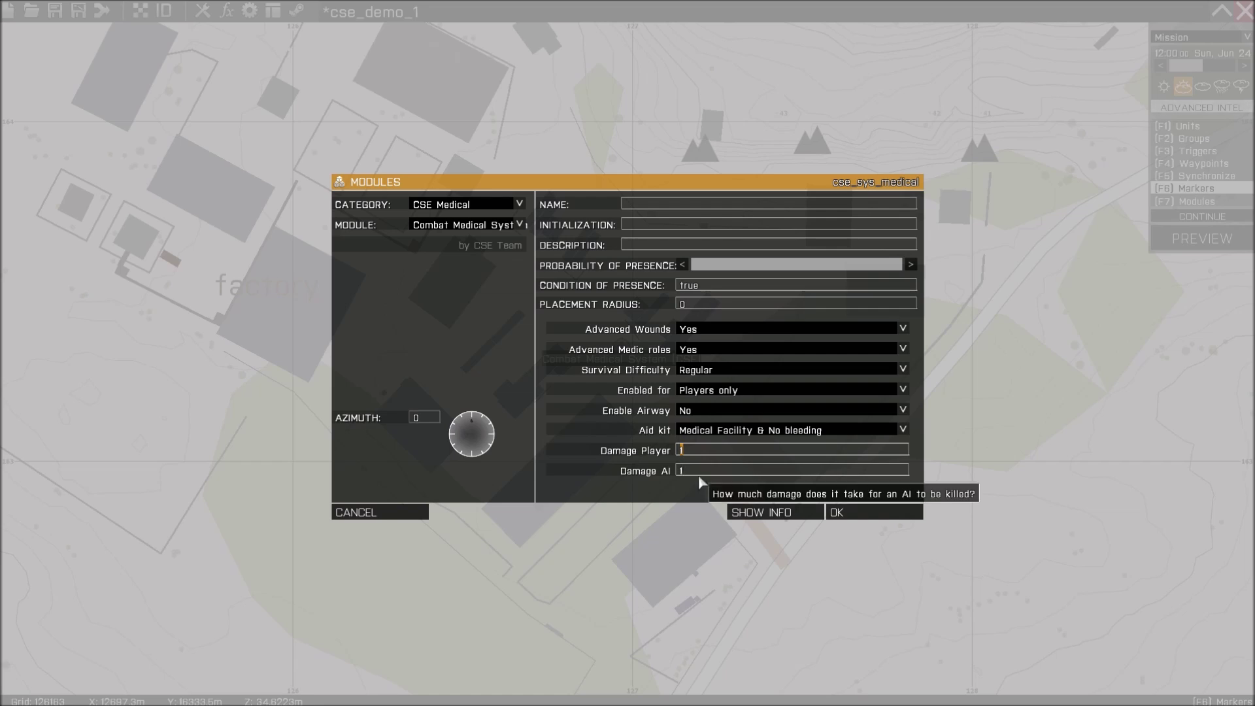
left_click(698, 475)
key("Delete")
type("0")
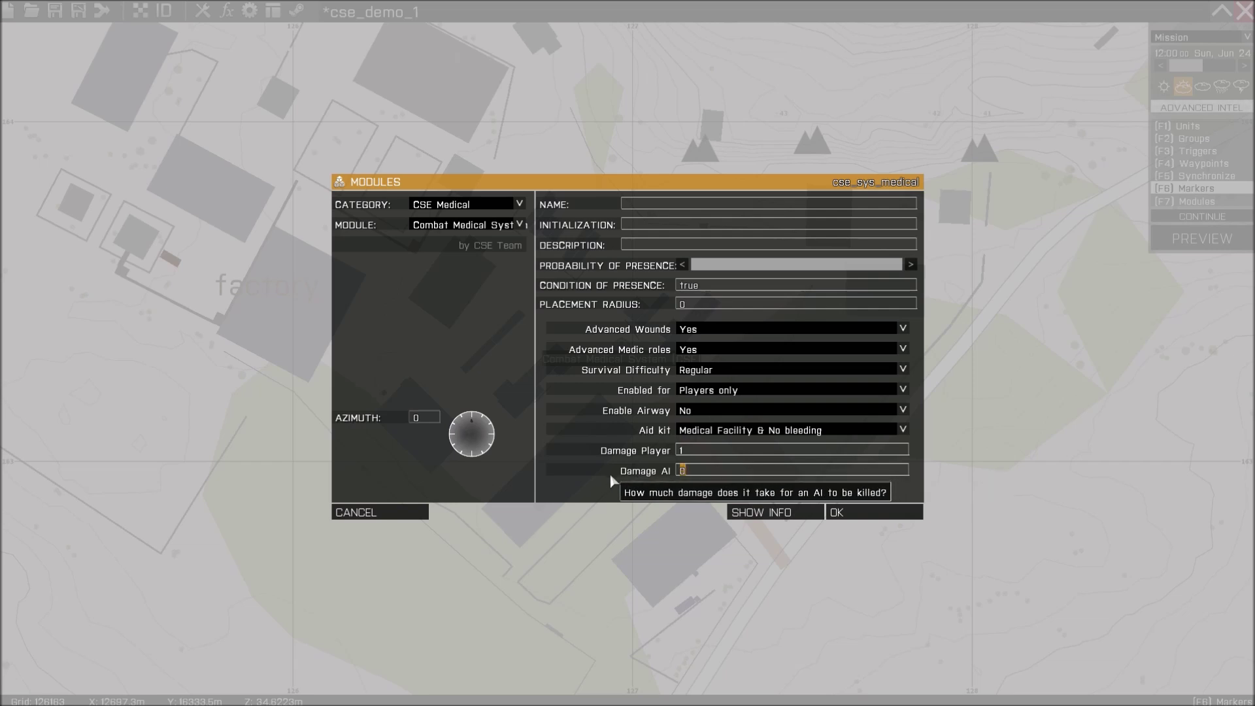
key("BackSpace")
type("1")
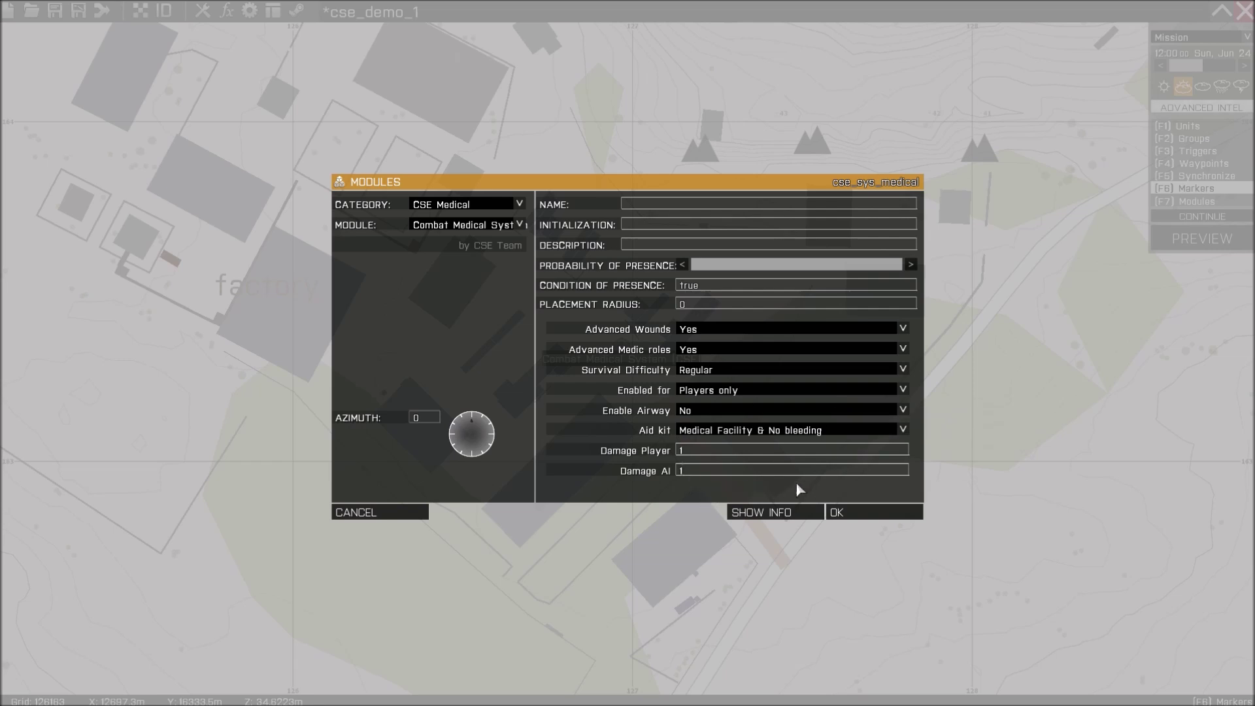
Step: Confirm the medical module settings and centre the map on the module area
left_click(863, 514)
scroll(608, 360, "down", 3)
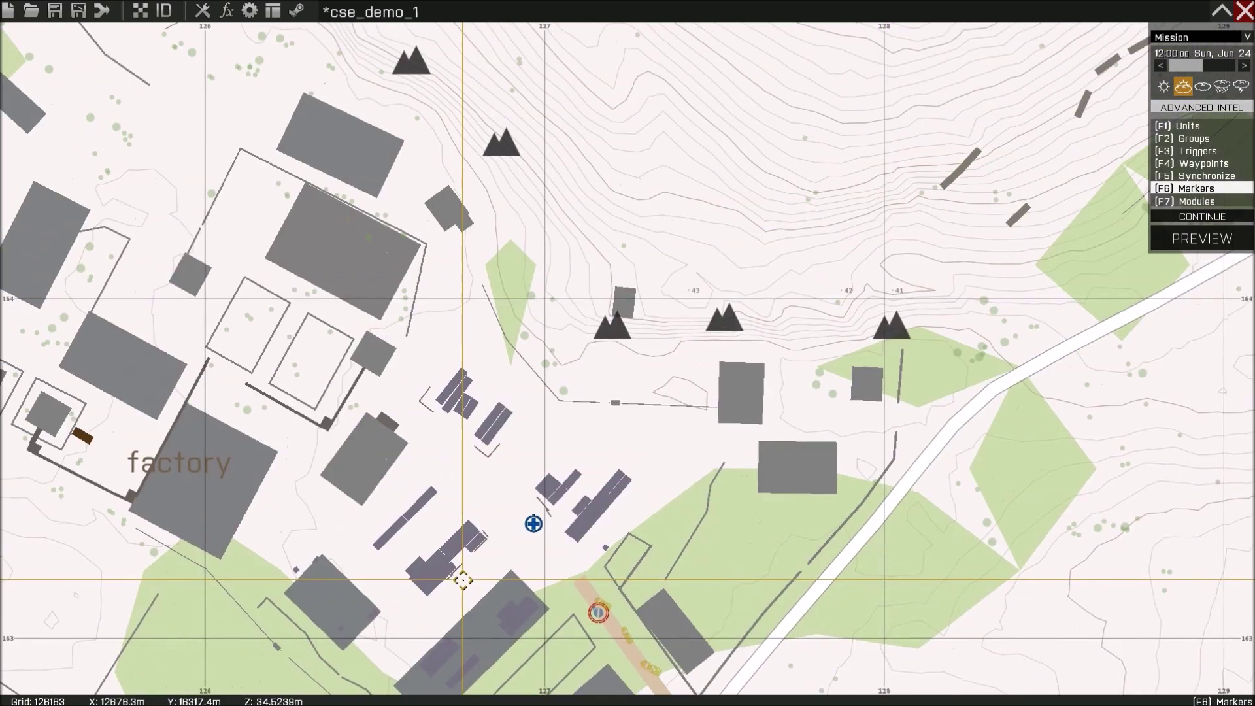
scroll(549, 477, "up", 5)
right_click_drag(557, 391, 541, 248)
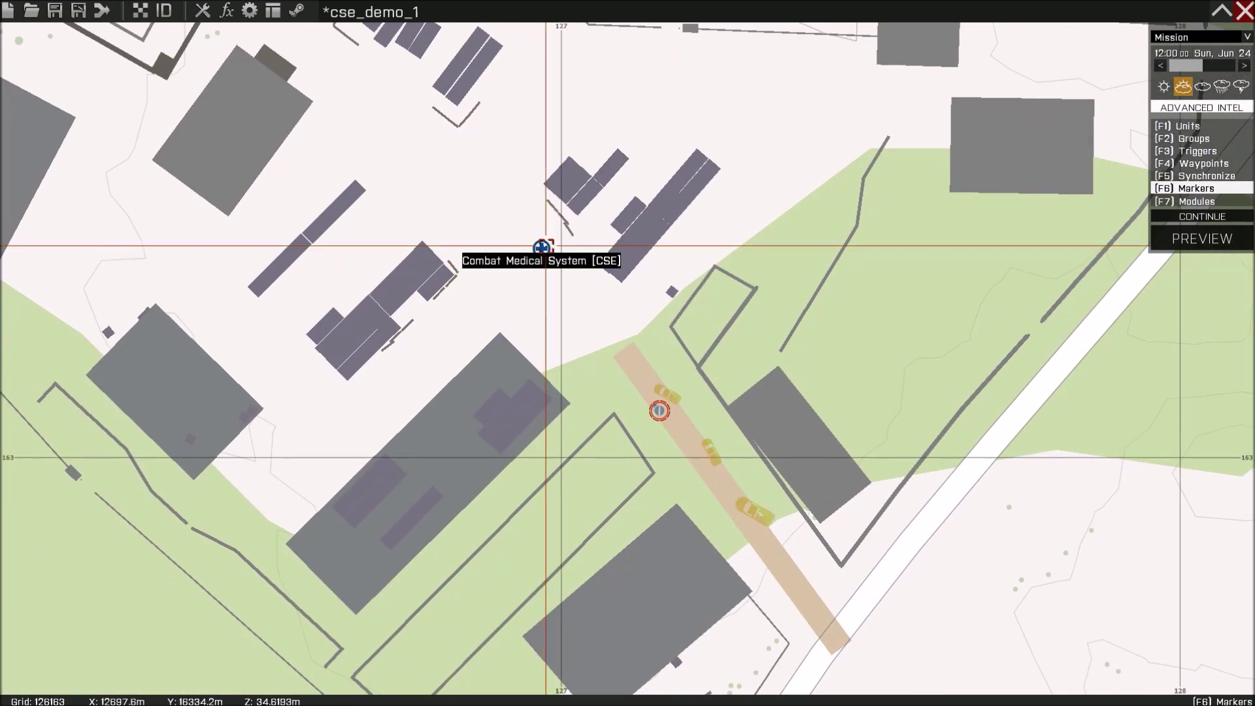
Step: Open the Squad Leader's settings and clear the existing initialization code
double_click(657, 409)
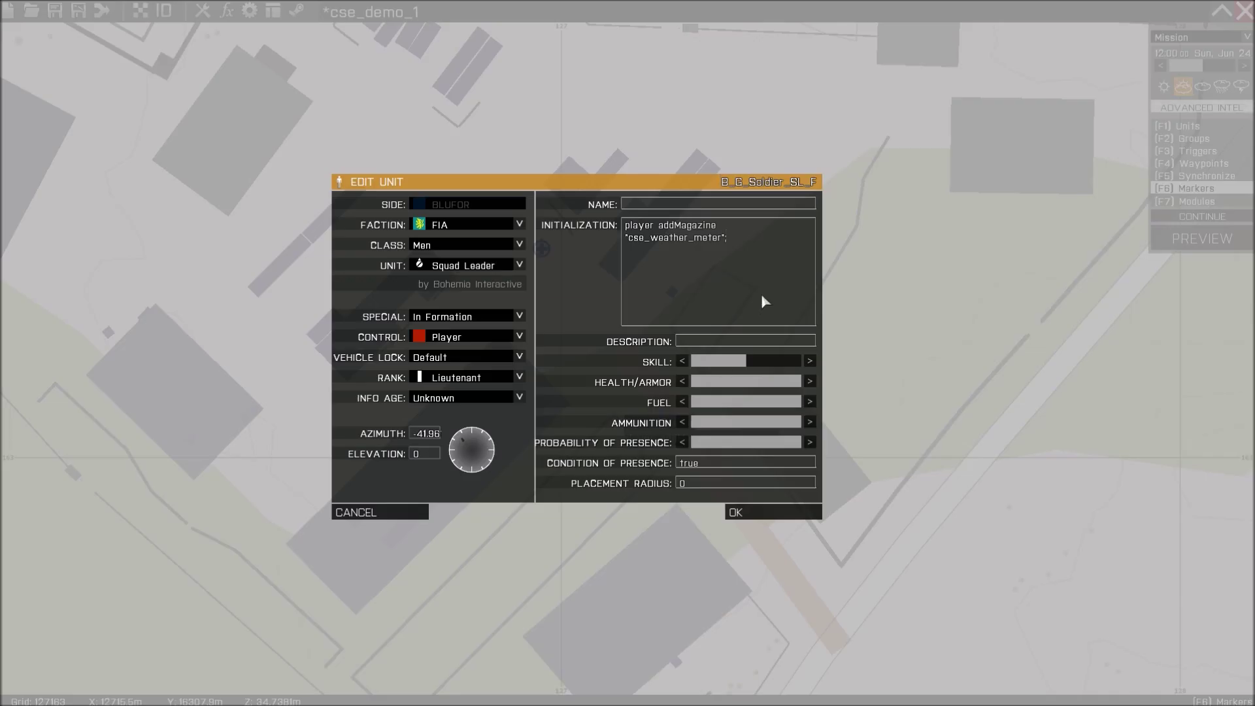
left_click_drag(764, 301, 600, 216)
key("BackSpace")
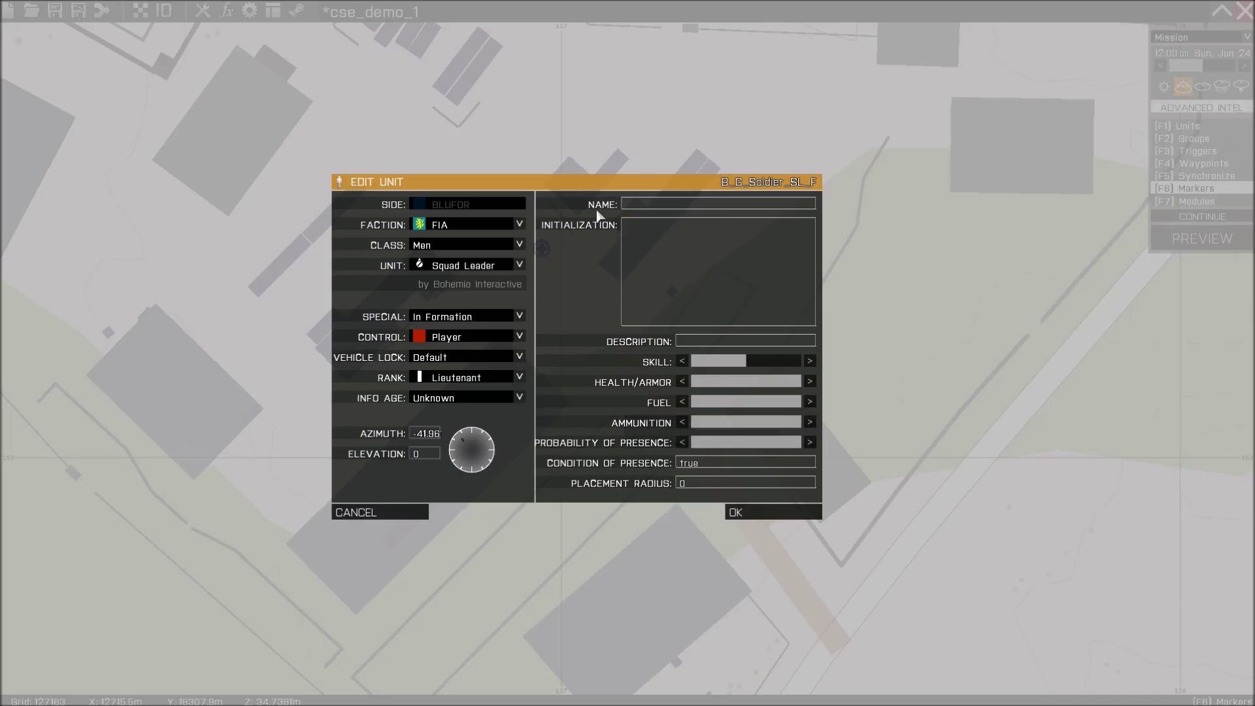
Step: Enter this setvariable ["cse_medicClass",1]; as the Squad Leader's init line and confirm
type("this setvariable")
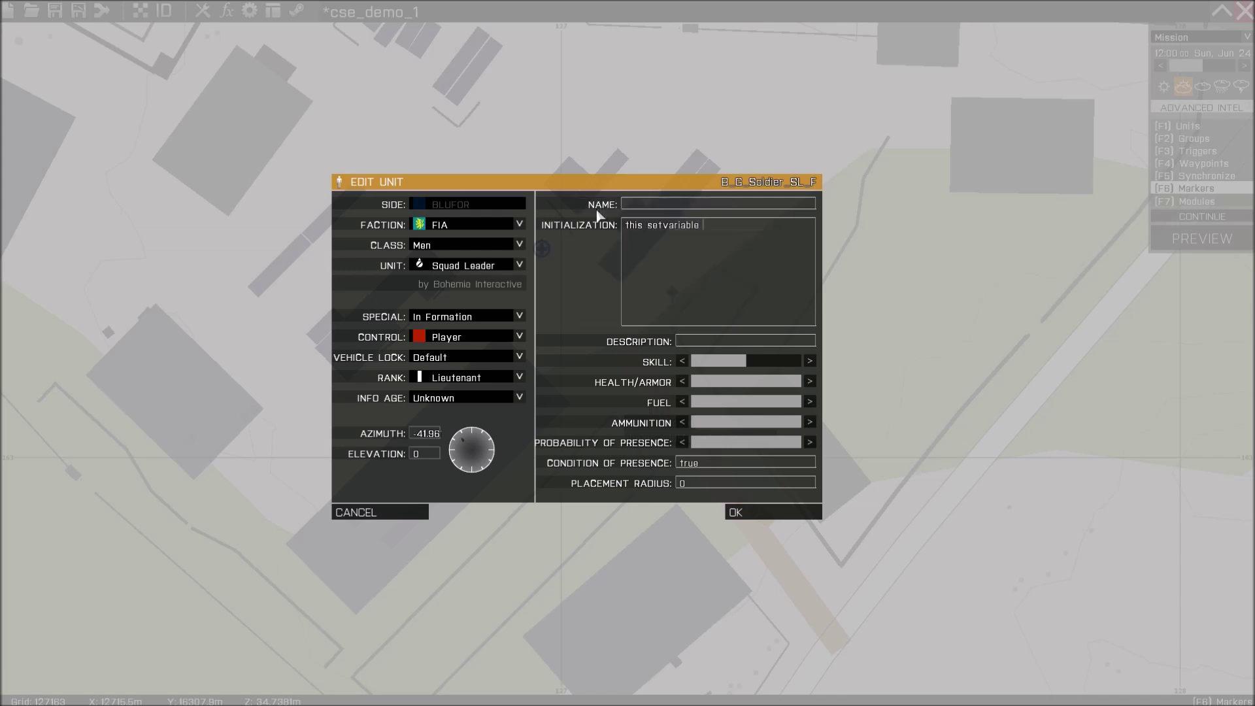
key("shift+Tab")
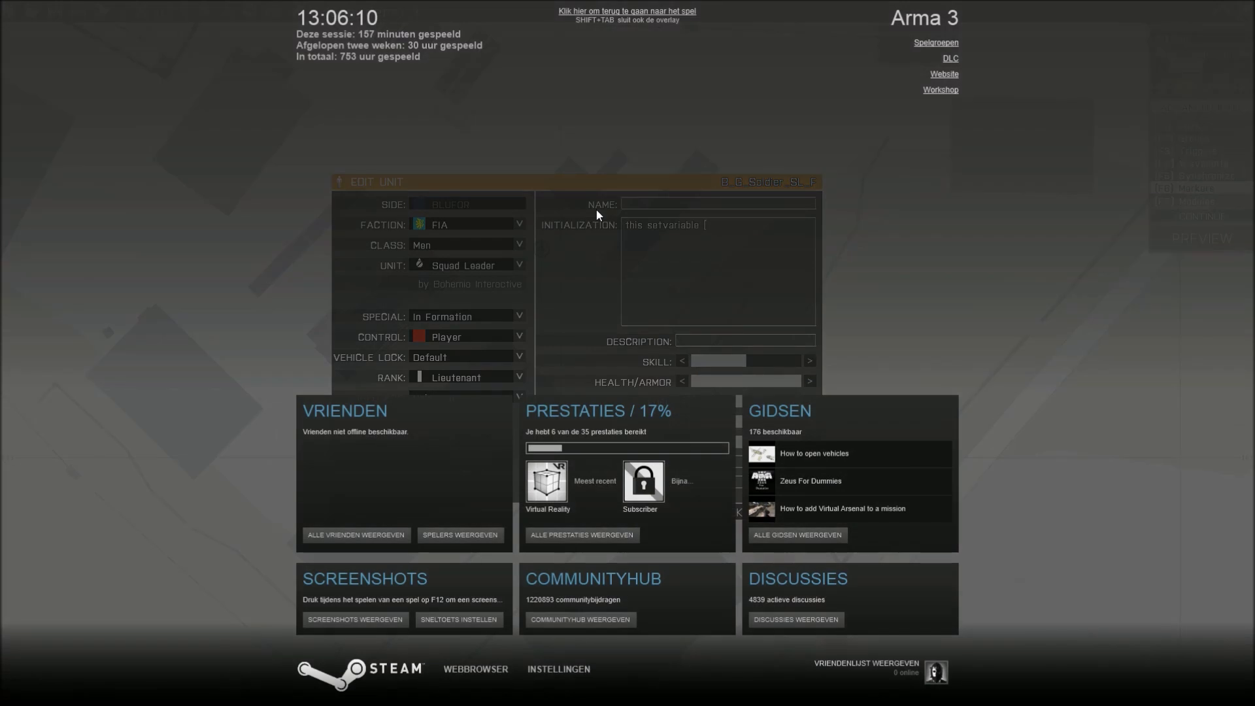
key("shift+Tab")
type("[[")
key("BackSpace")
type("\"CS")
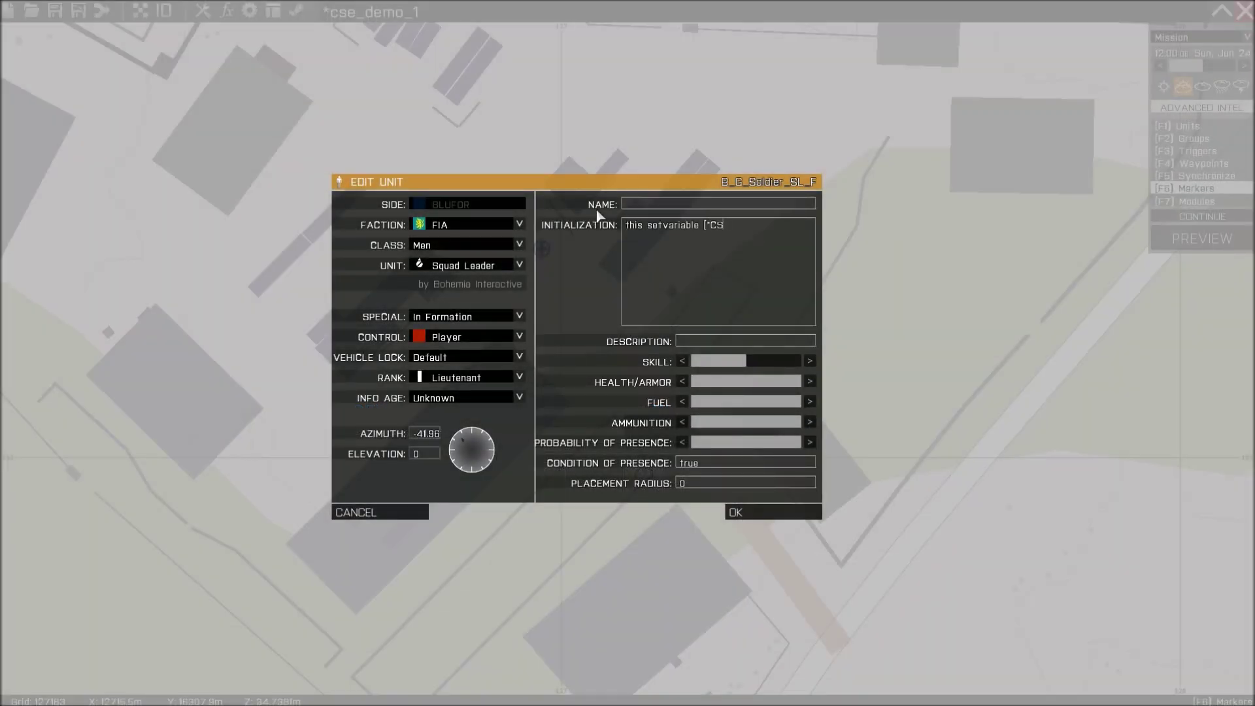
key("BackSpace")
key("BackSpace")
type("cse_medicClass\",1];")
left_click(753, 513)
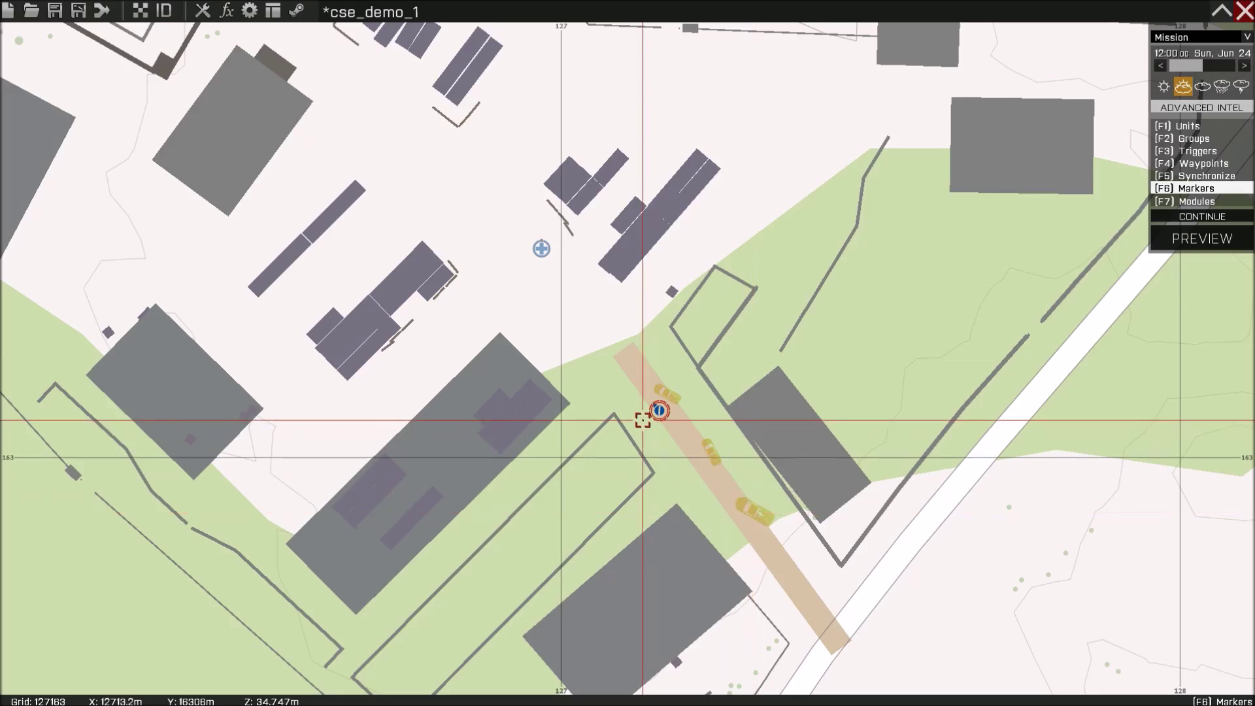
Step: Recheck the Squad Leader's settings without changes, then switch to module placement with F7
right_click_drag(596, 345, 592, 425)
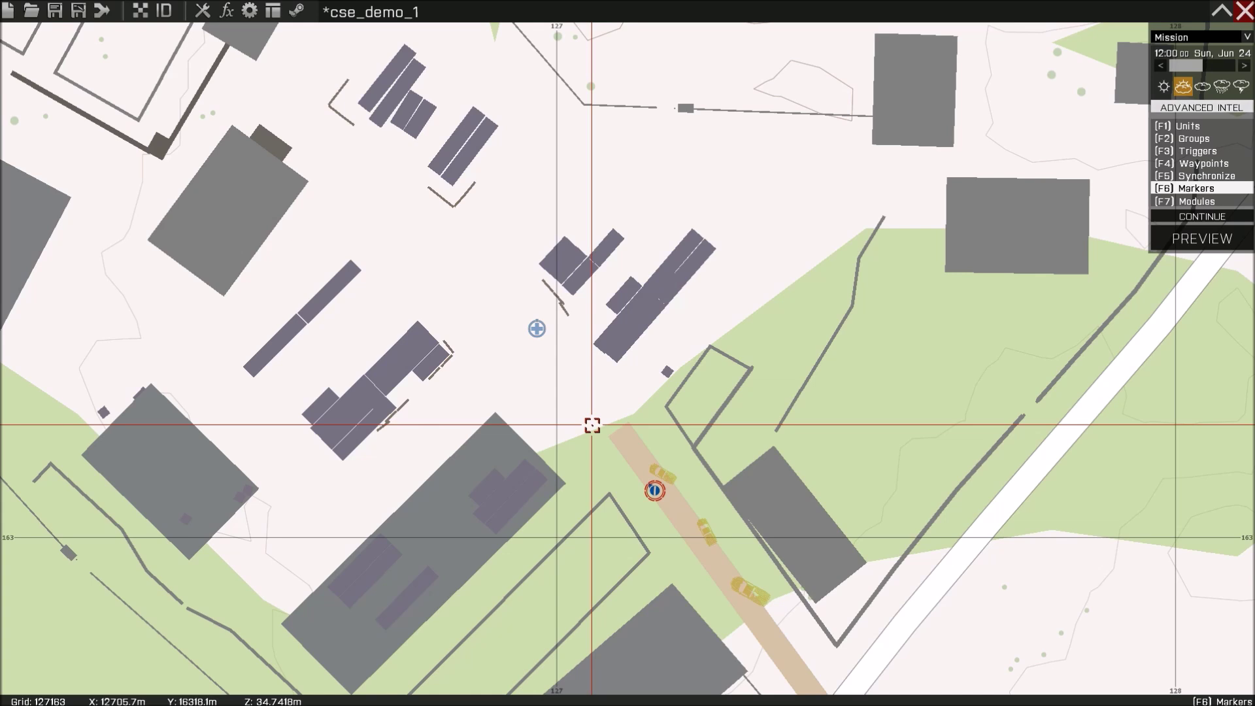
double_click(654, 491)
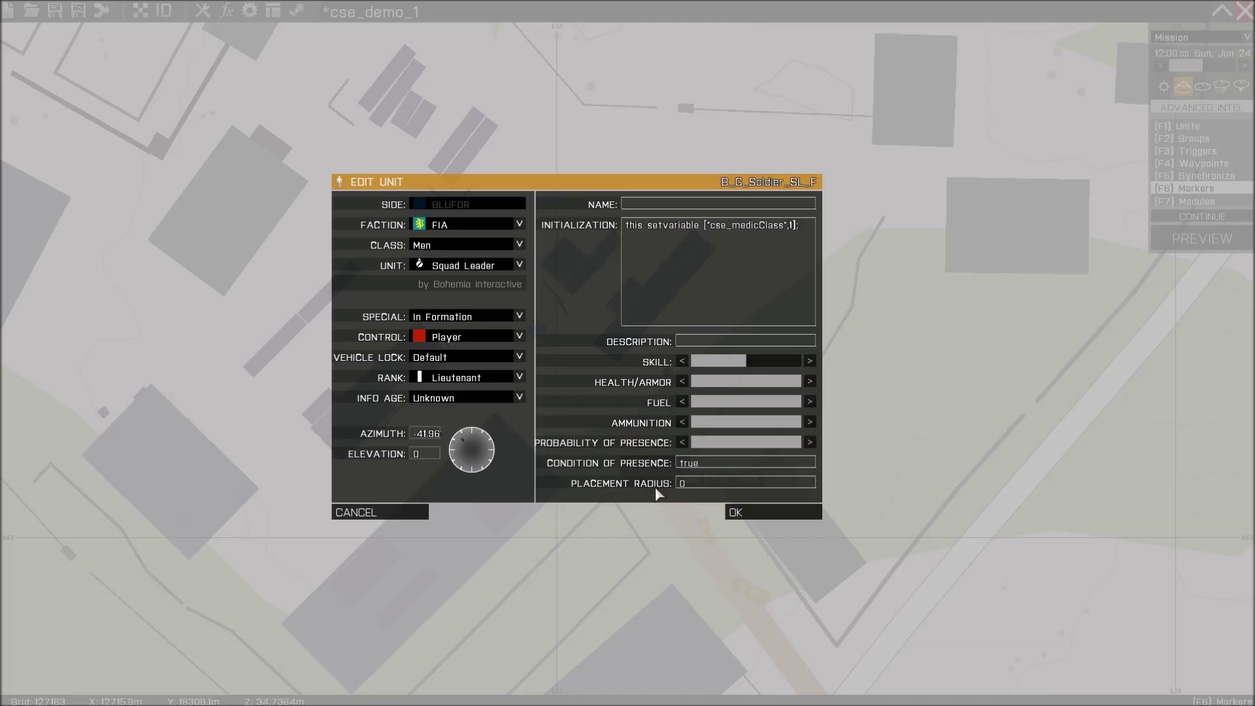
left_click(419, 515)
key("F7")
right_click_drag(1130, 189, 708, 383)
Step: Place a Set Medic Class [CSE] module with Is Medic left at Yes
double_click(709, 383)
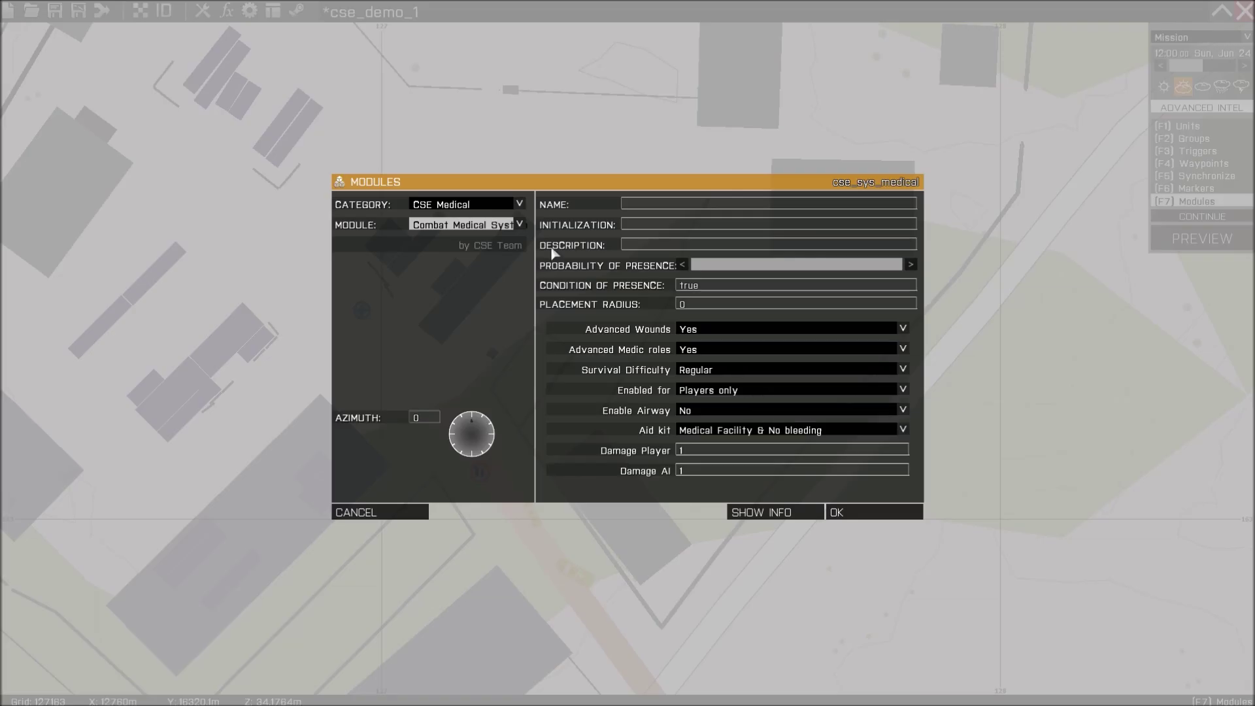
left_click(519, 225)
left_click(484, 262)
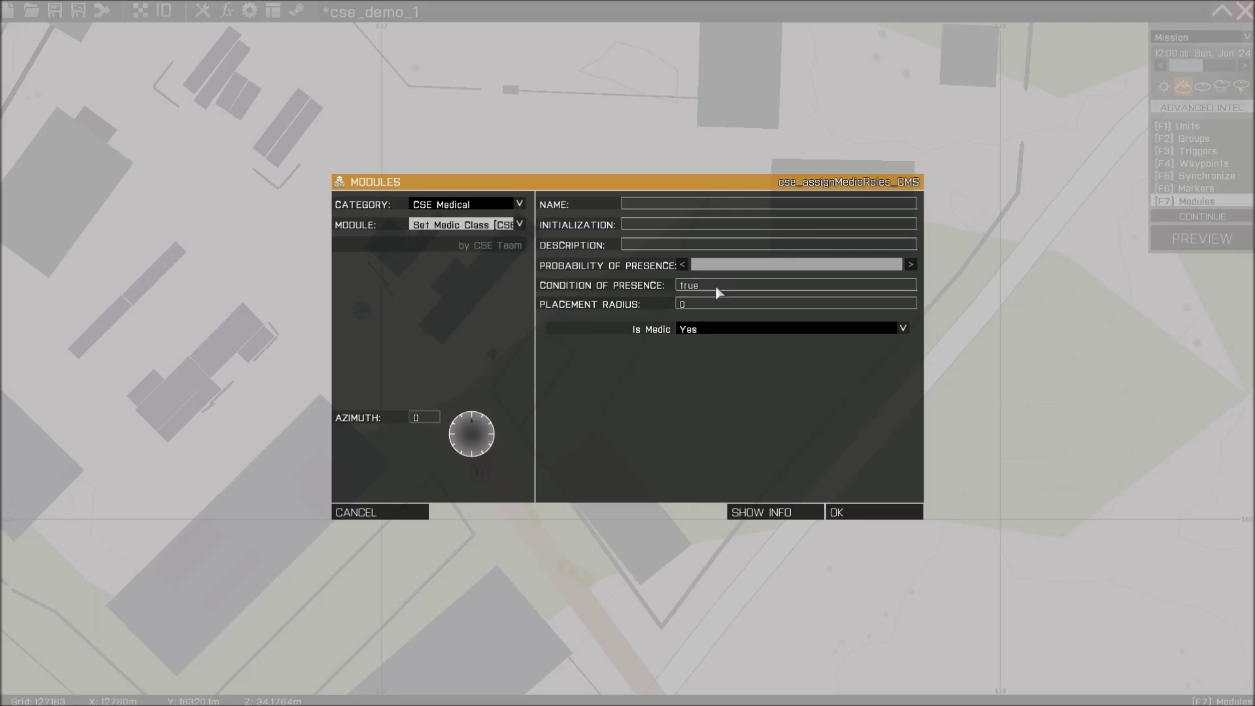
left_click(733, 329)
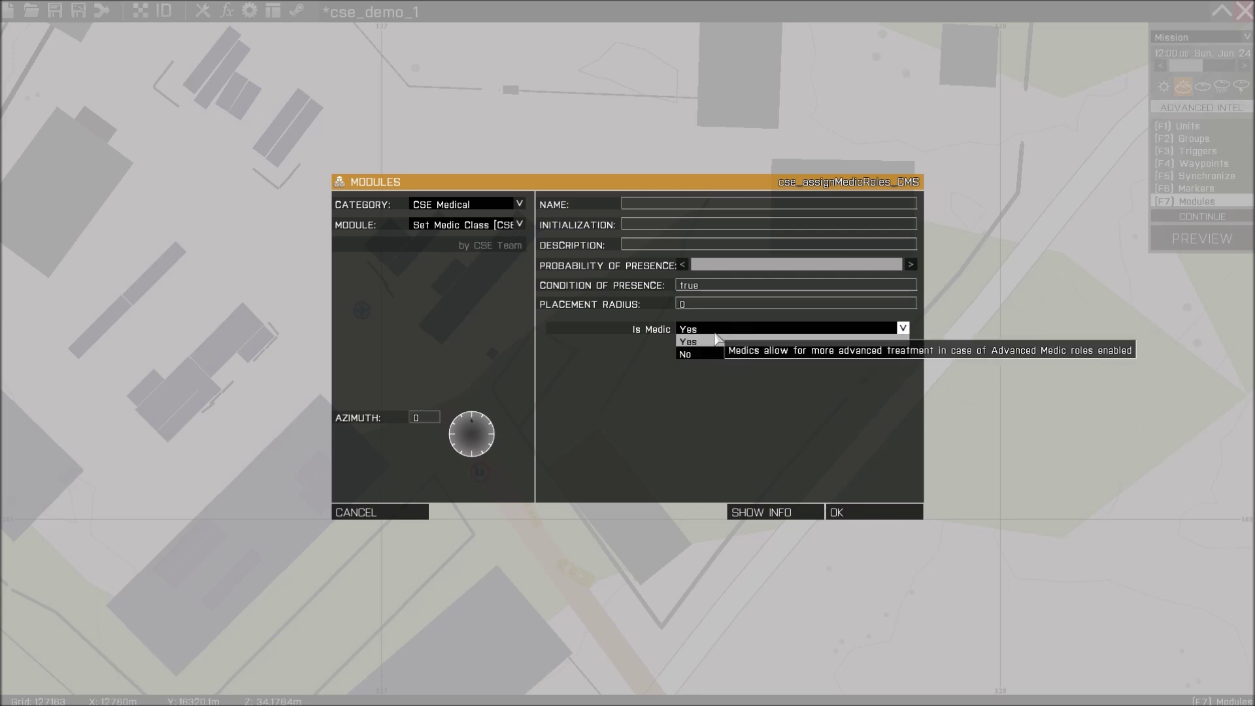
left_click(703, 341)
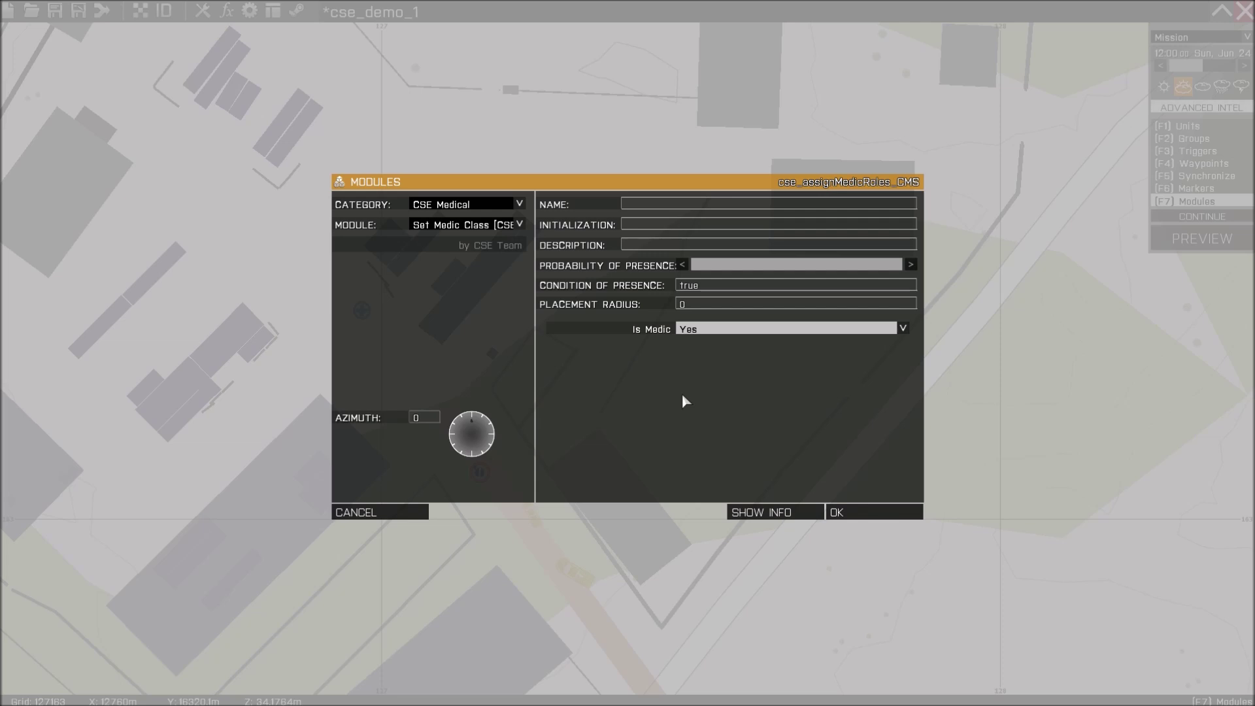
left_click(855, 512)
Step: Move the Set Medic Class module to a clearer spot and synchronise it with the Squad Leader
left_click_drag(752, 394, 778, 362)
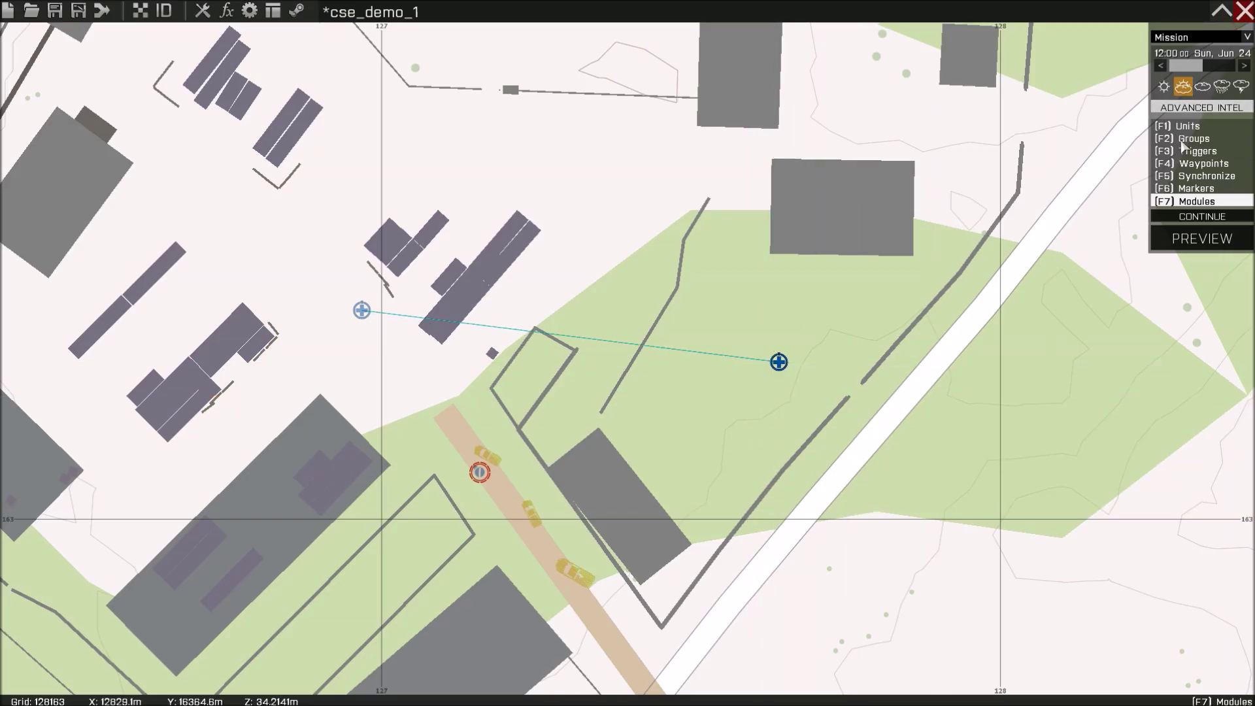
key("F2")
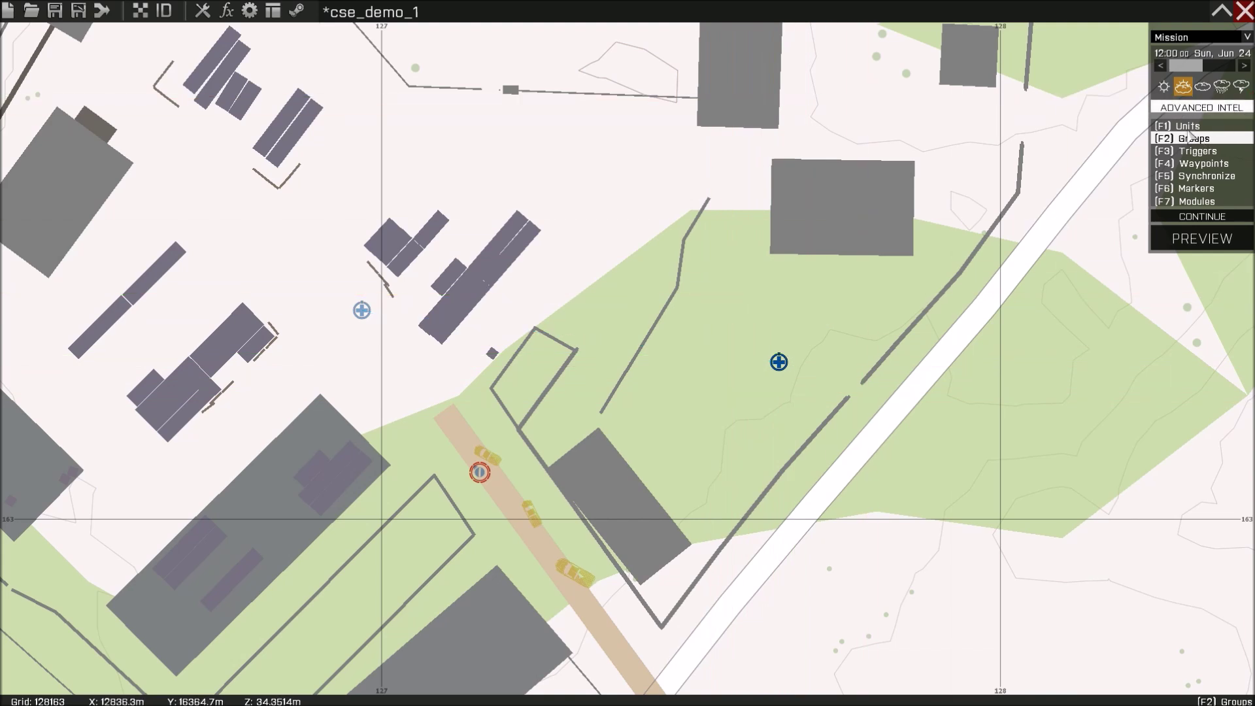
left_click(1196, 176)
left_click_drag(779, 363, 482, 481)
key("F1")
Step: Verify the Squad Leader's init line still reads the cse_medicClass setvariable, closing without changes
right_click_drag(714, 323, 667, 359)
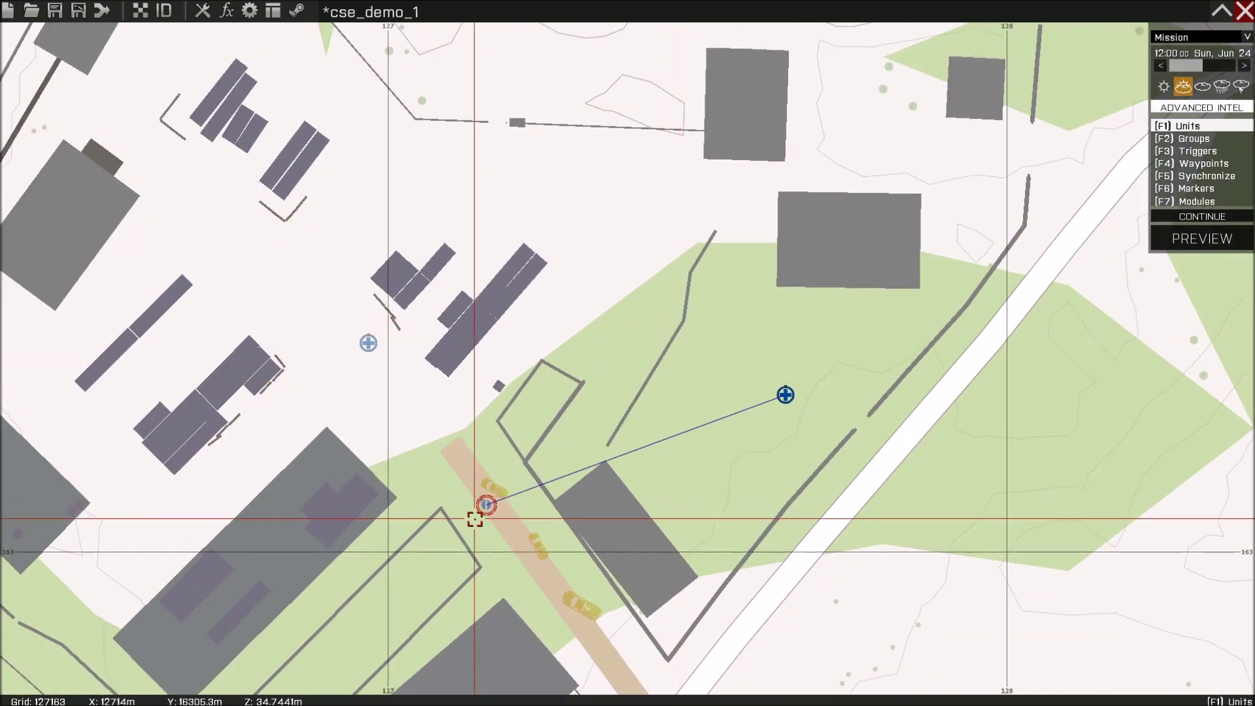
right_click_drag(484, 505, 771, 434)
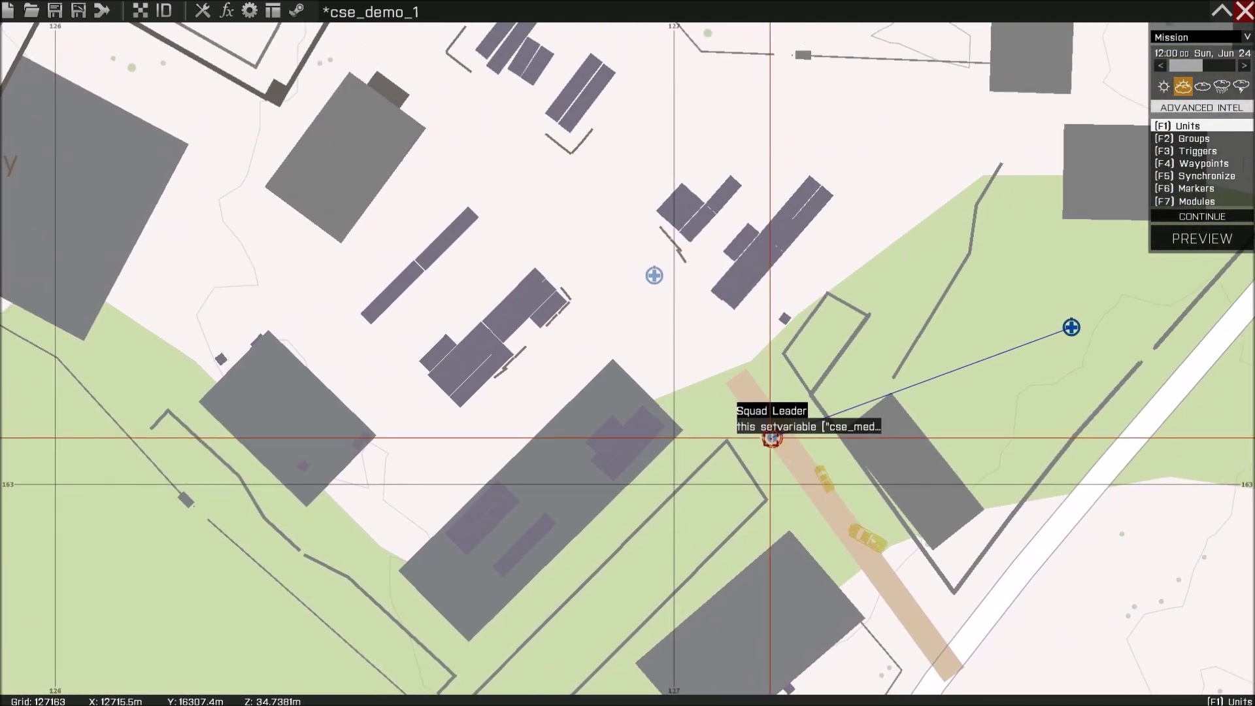
double_click(770, 434)
left_click_drag(778, 225, 575, 225)
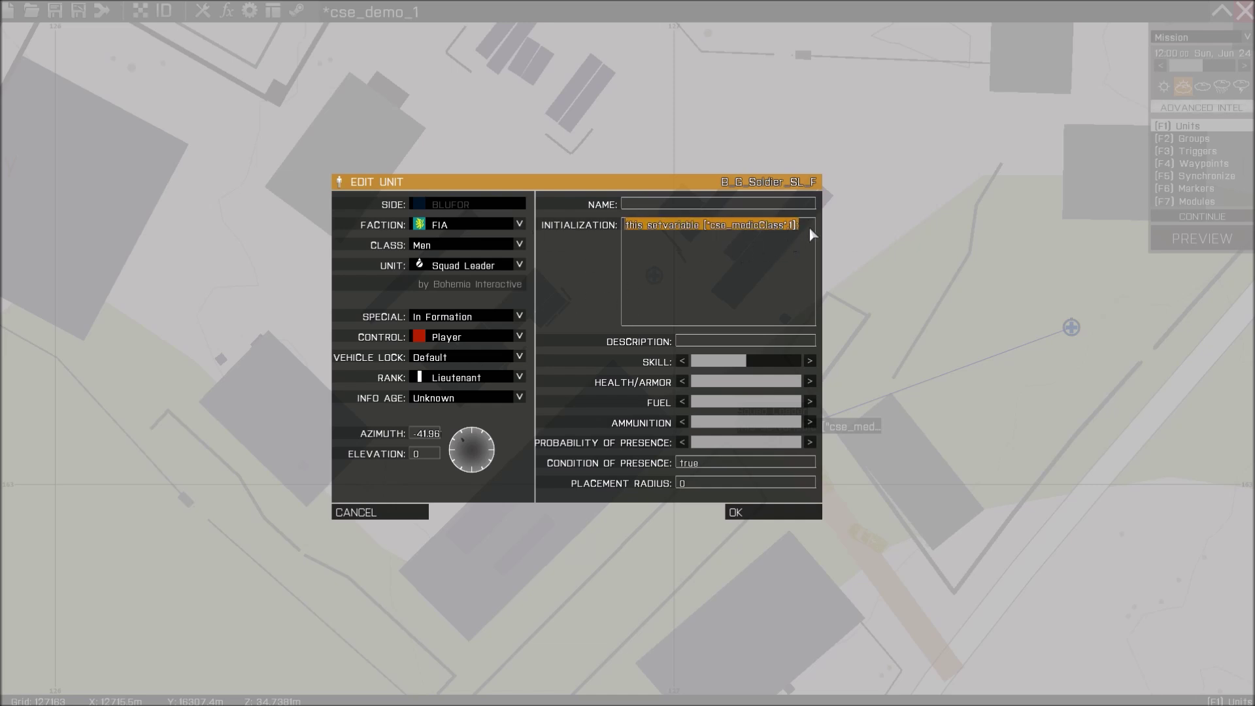
left_click(386, 513)
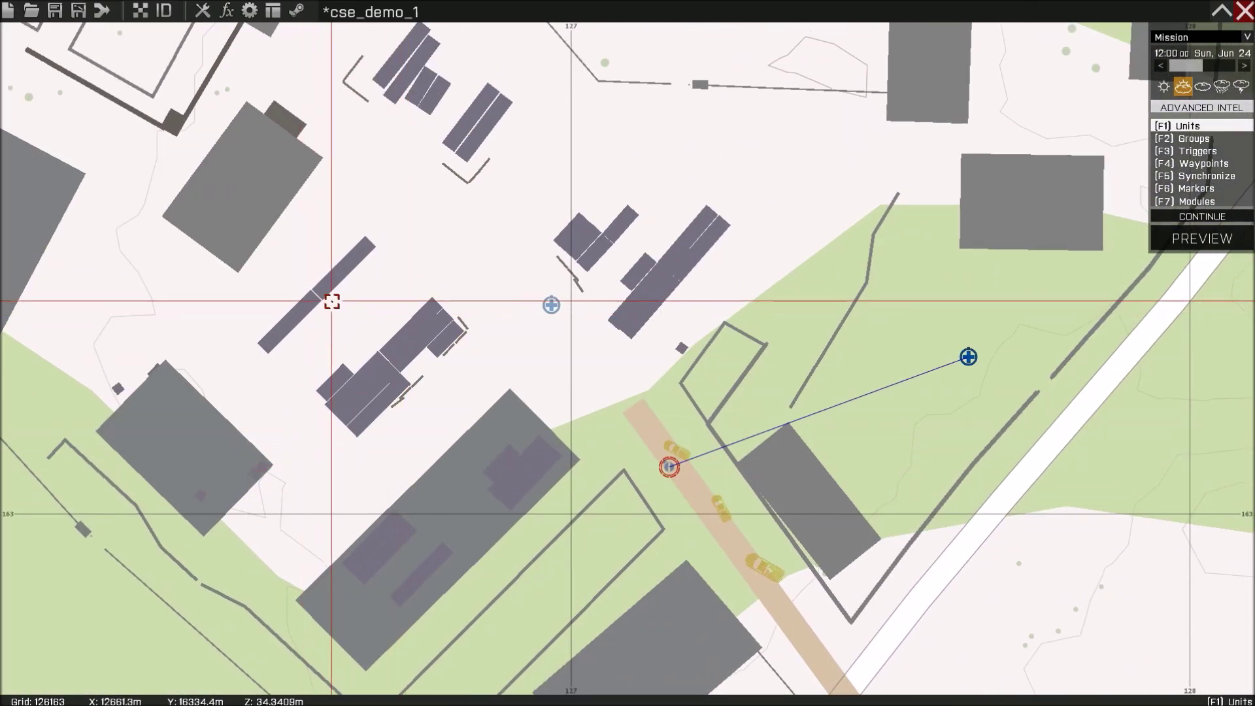
scroll(471, 370, "down", 3)
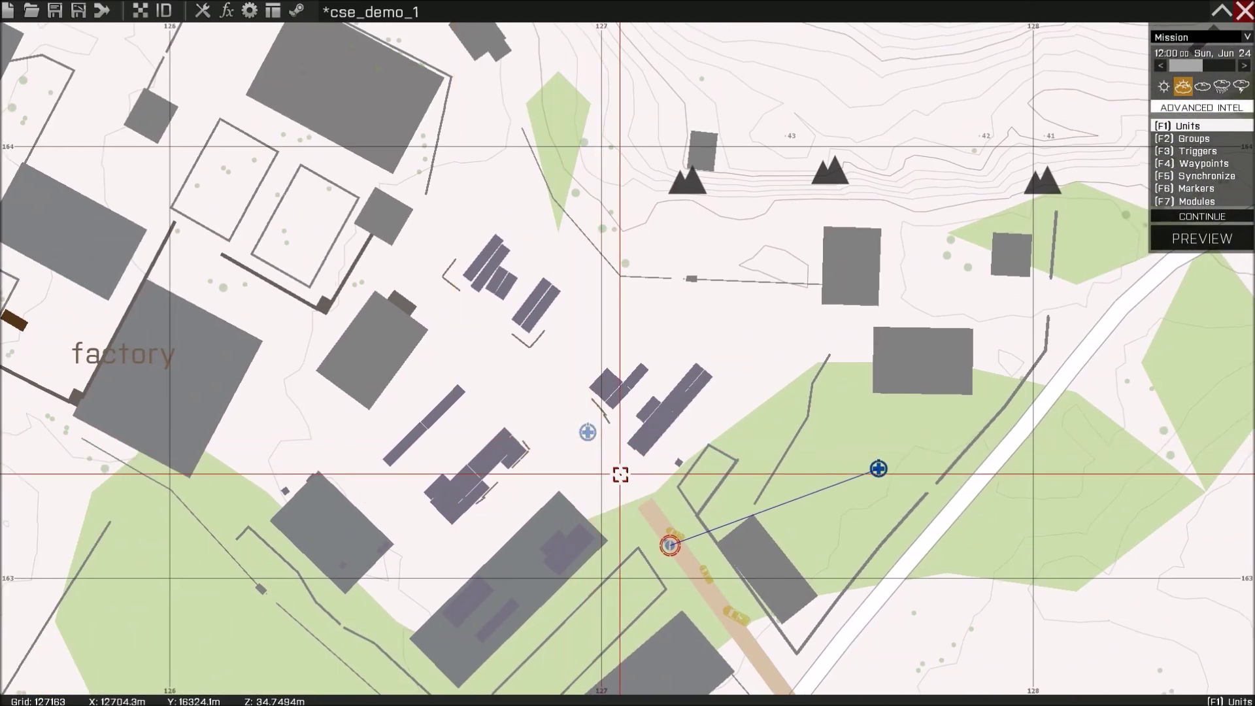
right_click_drag(621, 477, 445, 344)
right_click_drag(621, 248, 745, 409)
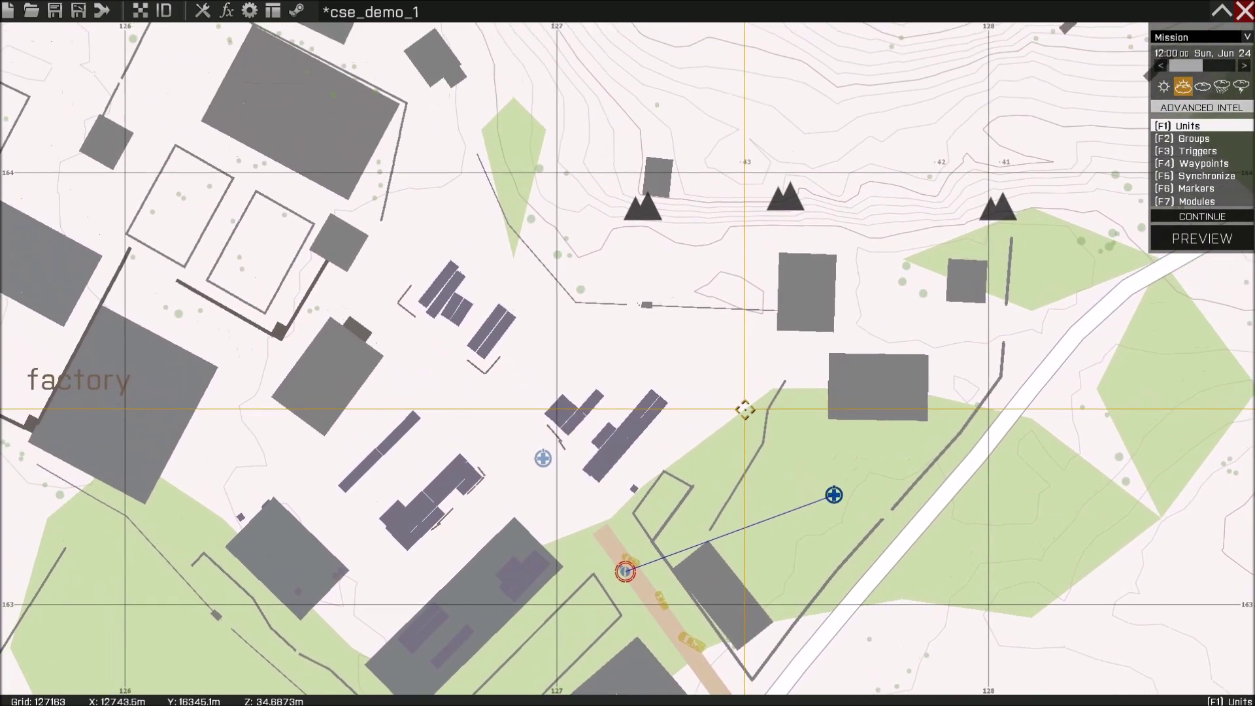
scroll(761, 366, "down", 2)
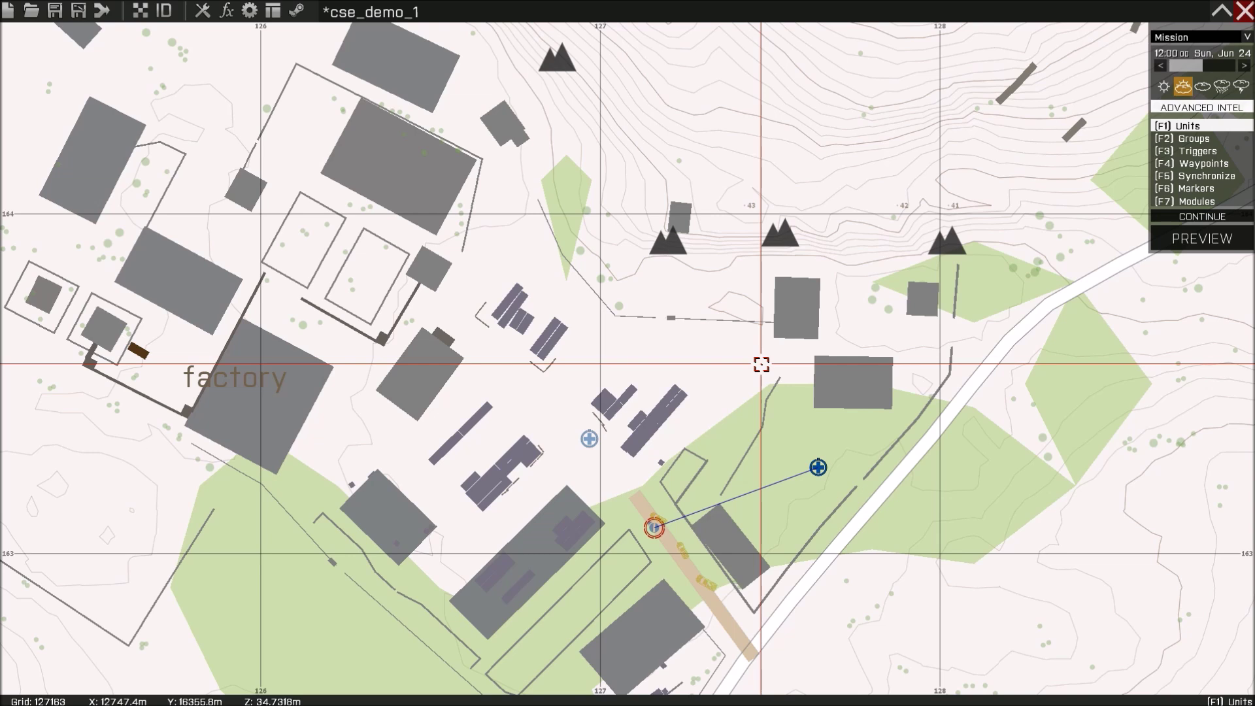